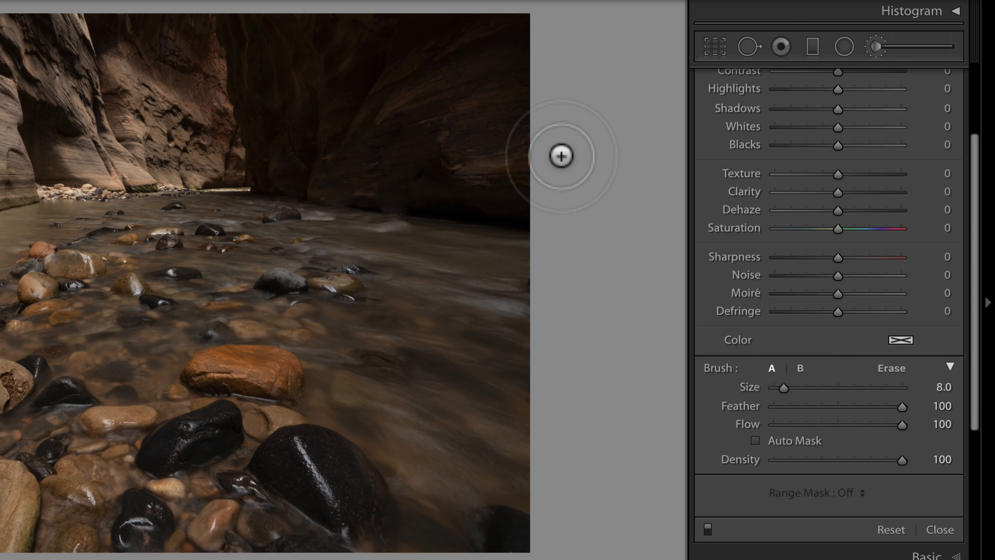
- Switch to Photoshop's Camera Raw, reduce the Adjustment Brush size to 12 and look through its settings
{"action": "key", "text": "super+Tab"}
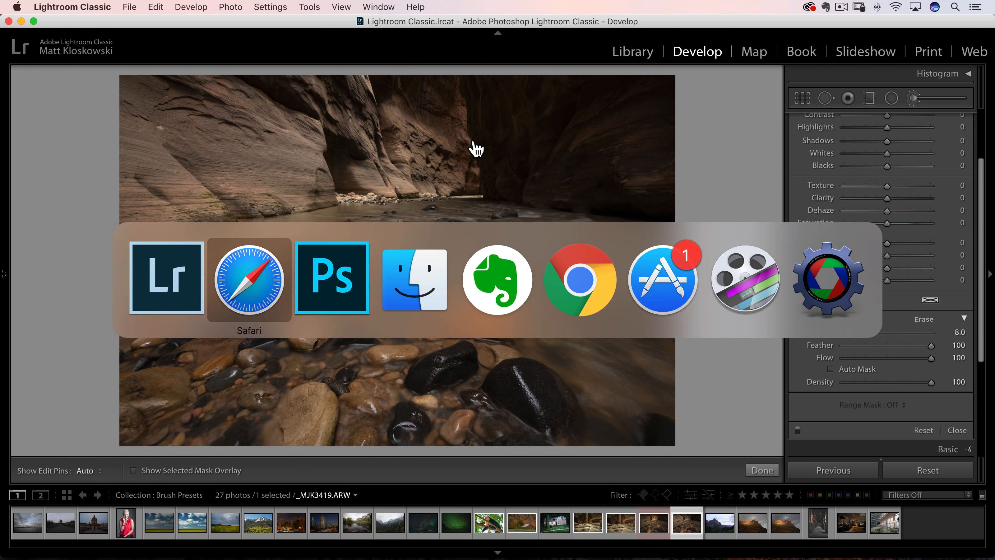
{"action": "key", "text": "super+Tab"}
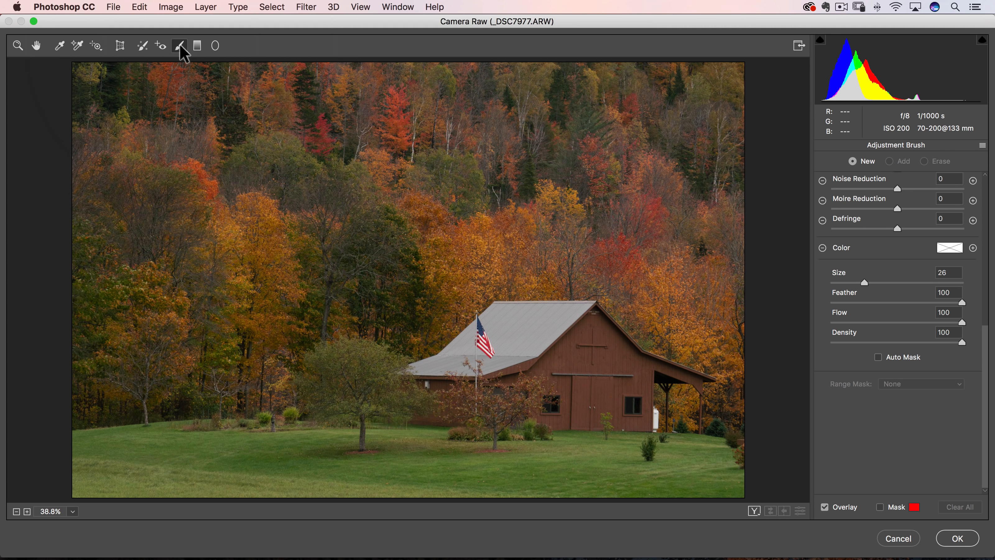
{"action": "key", "text": "bracketleft"}
{"action": "key", "text": "bracketleft"}
{"action": "key", "text": "bracketleft"}
{"action": "key", "text": "bracketleft"}
{"action": "key", "text": "bracketleft"}
{"action": "key", "text": "bracketleft"}
{"action": "key", "text": "bracketleft"}
{"action": "key", "text": "bracketleft"}
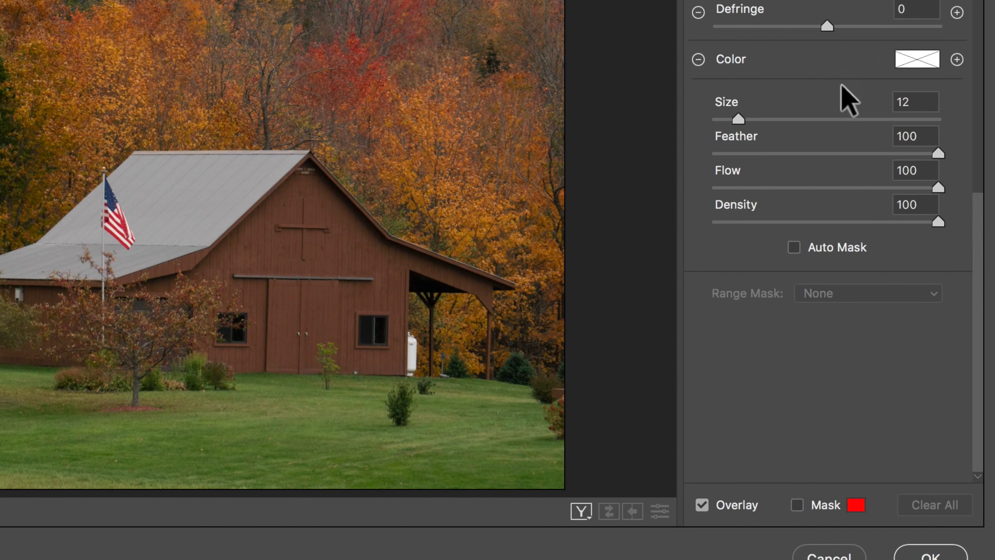
{"action": "scroll", "coordinate": [901, 256], "scroll_direction": "up", "scroll_amount": 10}
{"action": "scroll", "coordinate": [842, 90], "scroll_direction": "down", "scroll_amount": 3}
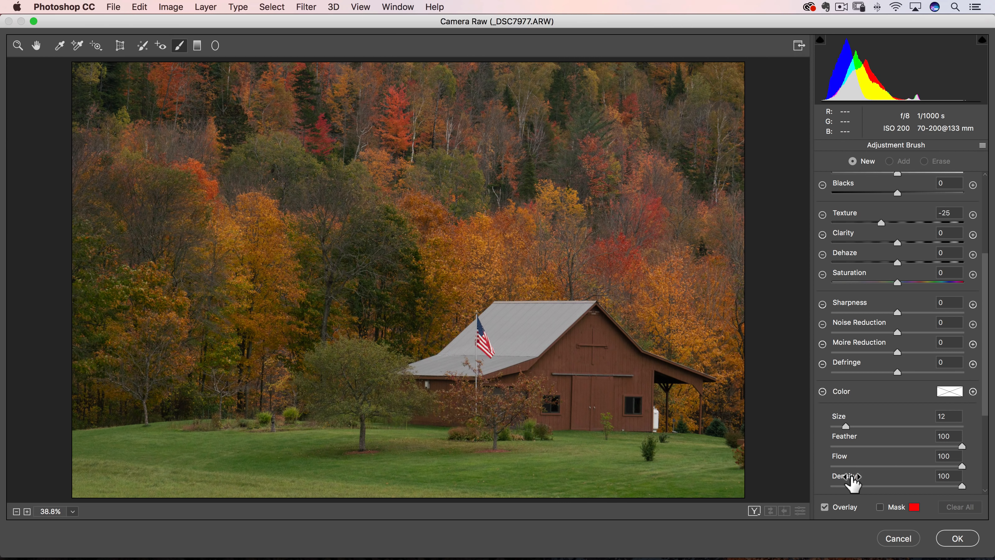
- Switch back to Lightroom Classic and set the photo's basic Highlights to -18 and Shadows to +58
{"action": "key", "text": "super+Tab"}
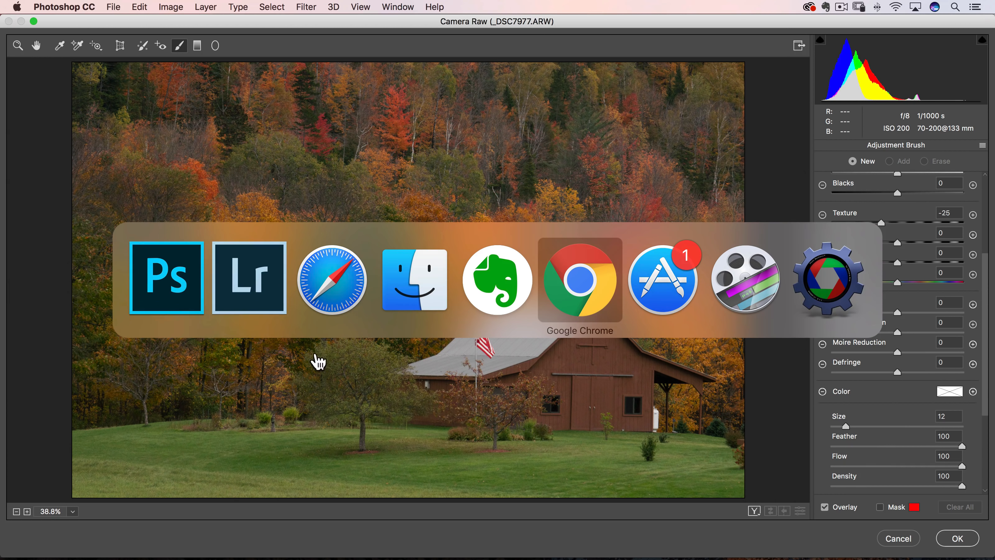
{"action": "left_click", "coordinate": [246, 293]}
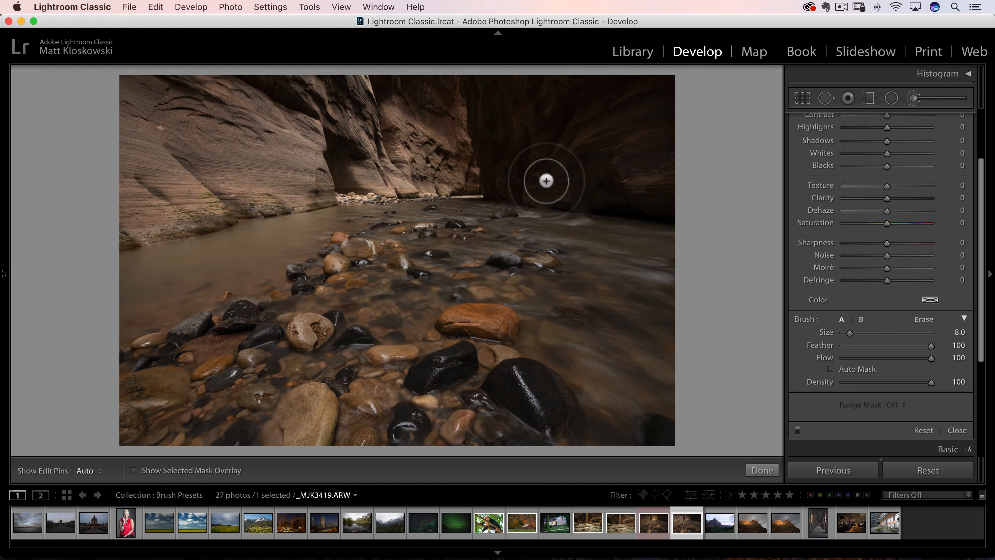
{"action": "scroll", "coordinate": [897, 282], "scroll_direction": "down", "scroll_amount": 4}
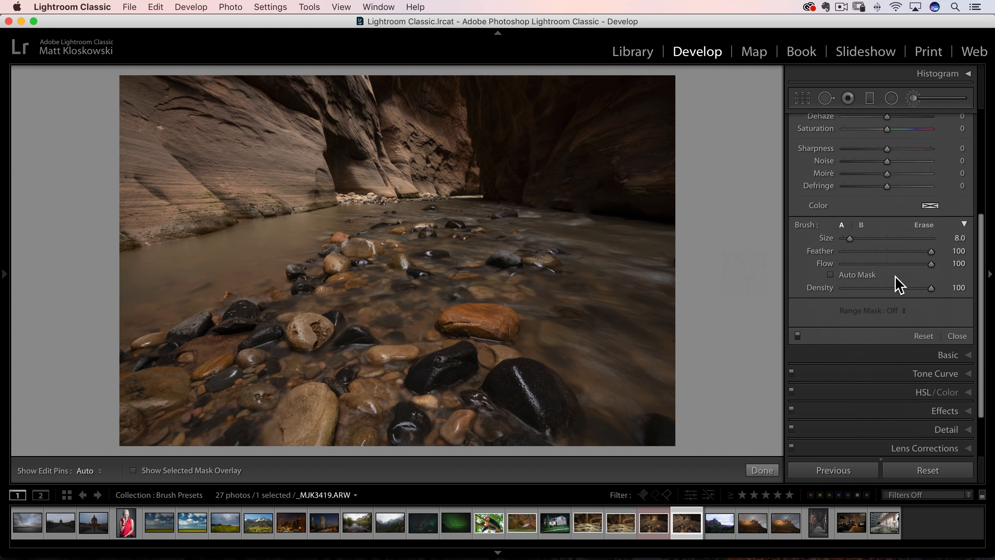
{"action": "left_click", "coordinate": [943, 345]}
{"action": "scroll", "coordinate": [936, 338], "scroll_direction": "down", "scroll_amount": 6}
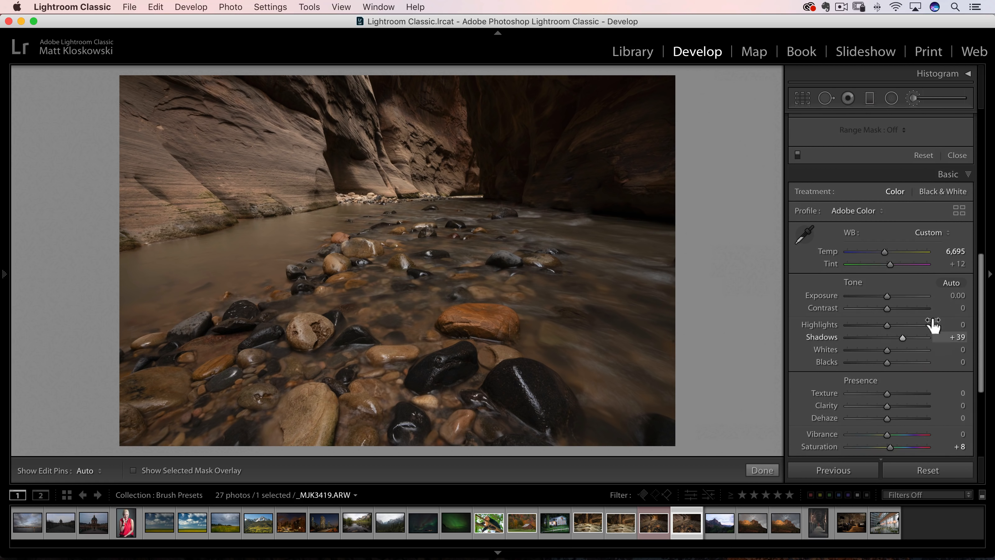
{"action": "scroll", "coordinate": [897, 275], "scroll_direction": "down", "scroll_amount": 2}
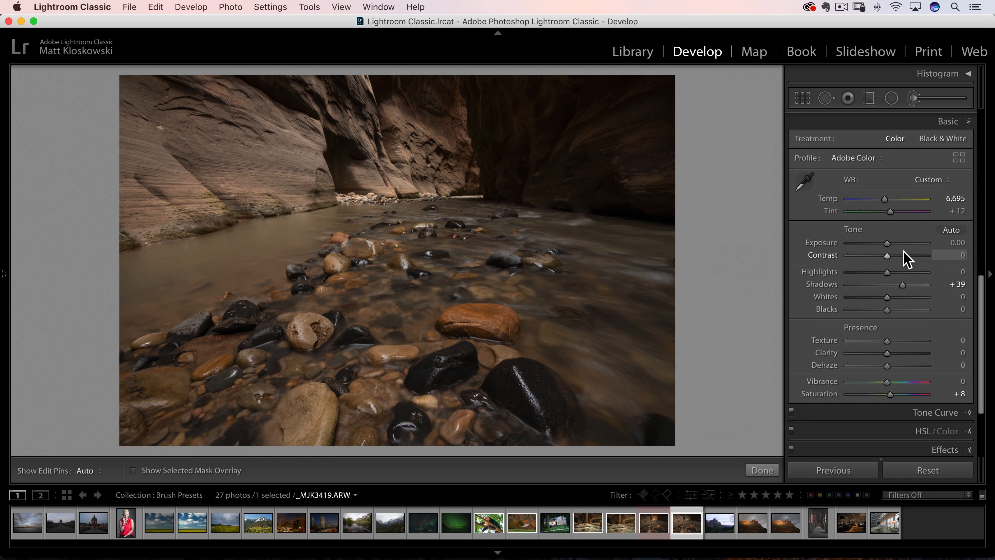
{"action": "left_click_drag", "start_coordinate": [903, 285], "coordinate": [877, 270]}
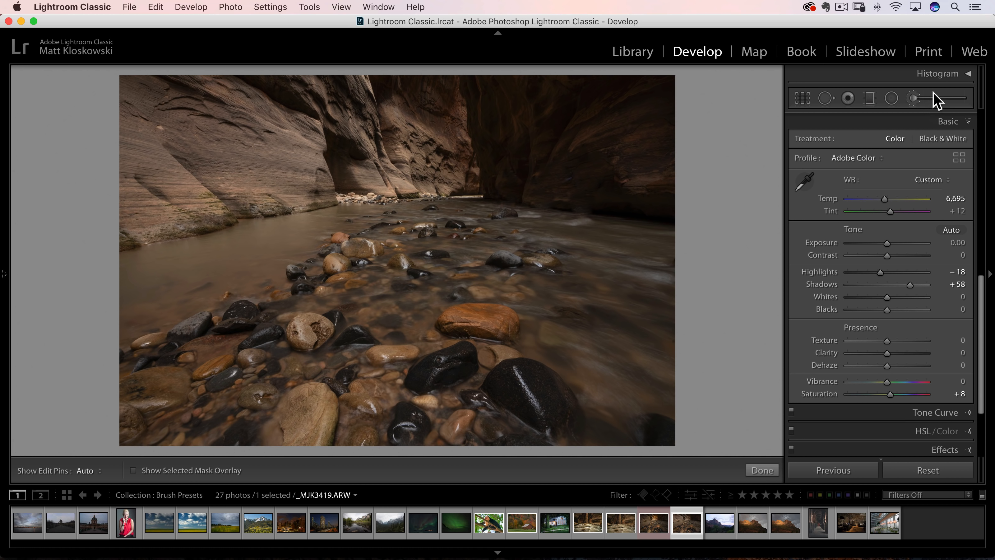
- Activate the Adjustment Brush and set its size to 10.9 and its flow to 52
{"action": "key", "text": "k"}
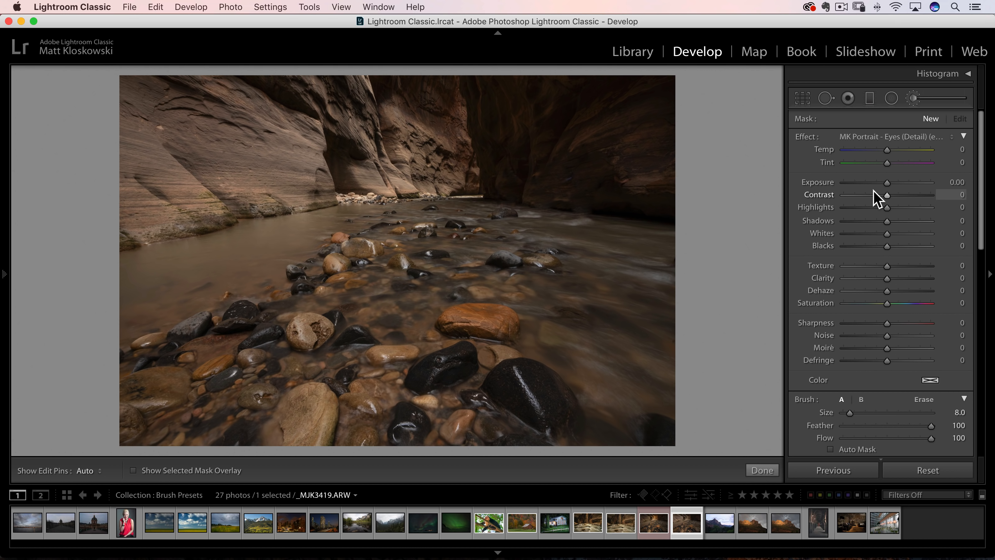
{"action": "key", "text": "k"}
{"action": "key", "text": "k"}
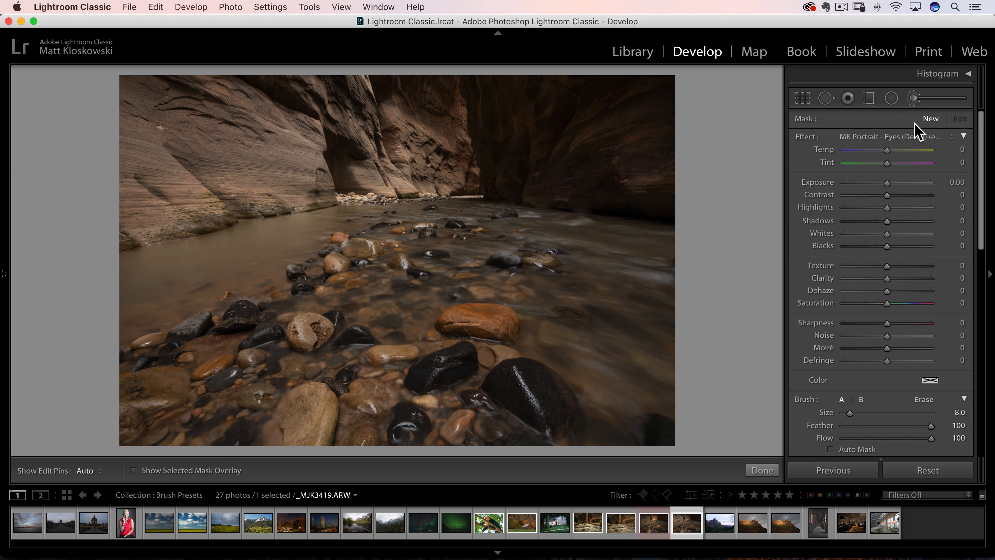
{"action": "scroll", "coordinate": [918, 207], "scroll_direction": "down", "scroll_amount": 4}
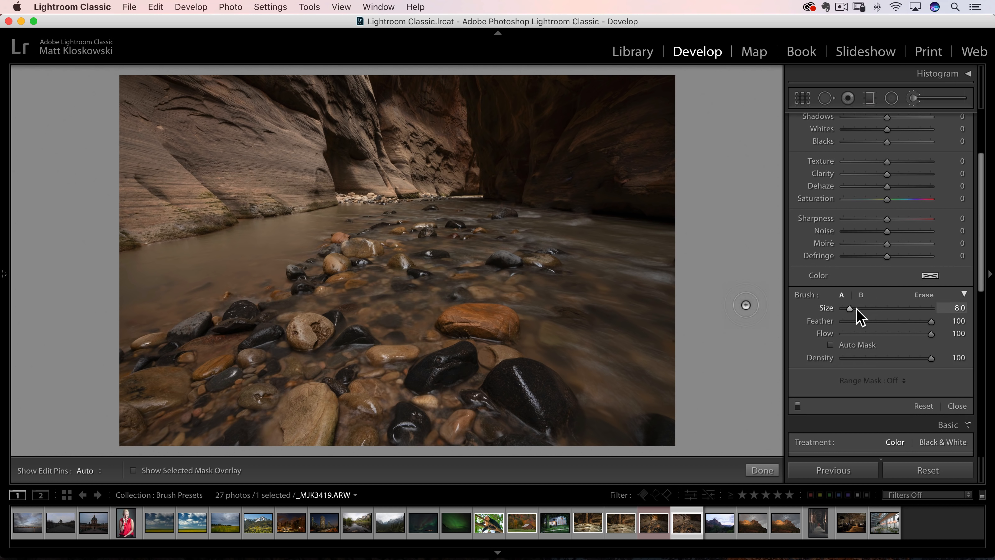
{"action": "scroll", "coordinate": [856, 310], "scroll_direction": "up", "scroll_amount": 5}
{"action": "scroll", "coordinate": [862, 318], "scroll_direction": "down", "scroll_amount": 3}
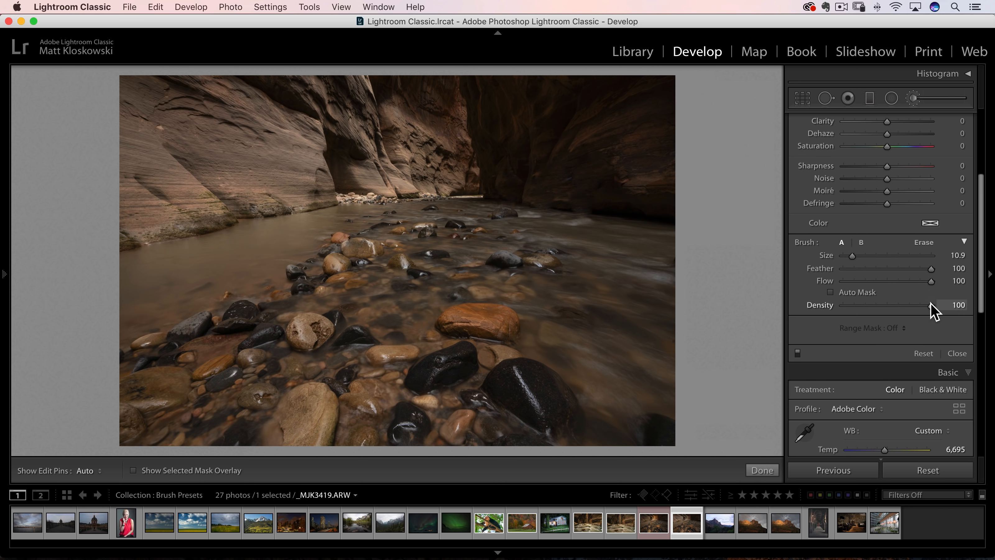
{"action": "left_click_drag", "start_coordinate": [930, 281], "coordinate": [887, 281]}
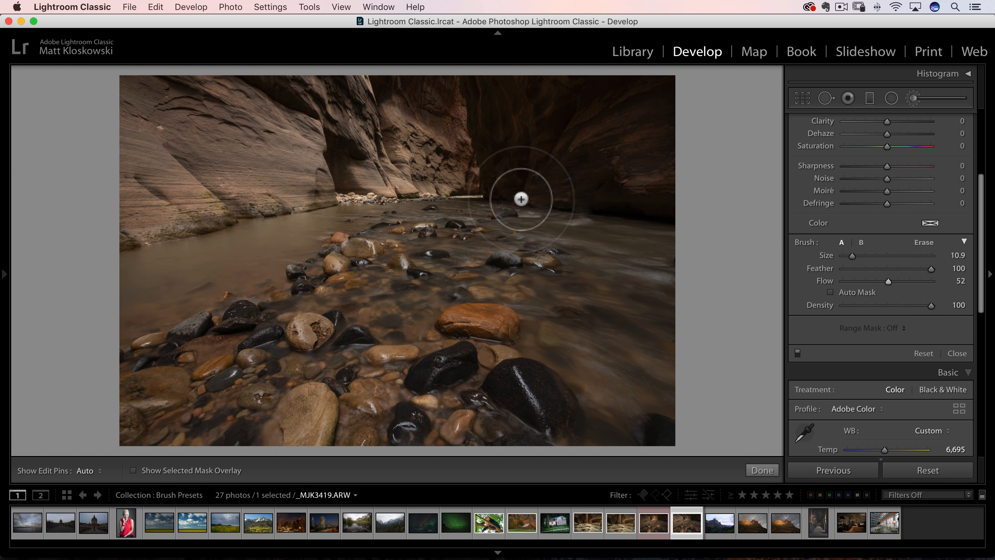
- Set up the Adjustment Brush with size 4.0, flow 100 and exposure 2.78
{"action": "scroll", "coordinate": [868, 243], "scroll_direction": "up", "scroll_amount": 2}
{"action": "scroll", "coordinate": [868, 240], "scroll_direction": "up", "scroll_amount": 4}
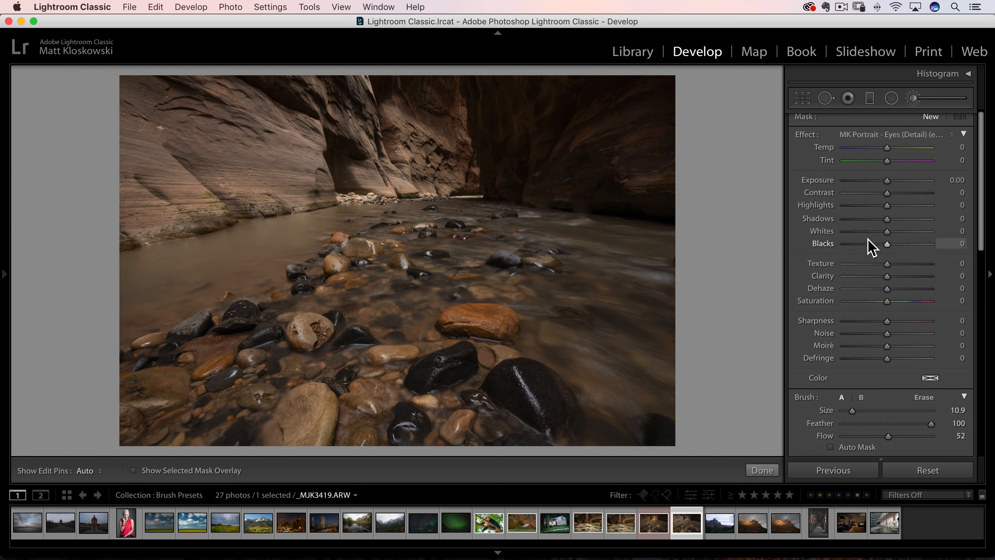
{"action": "scroll", "coordinate": [868, 245], "scroll_direction": "down", "scroll_amount": 5}
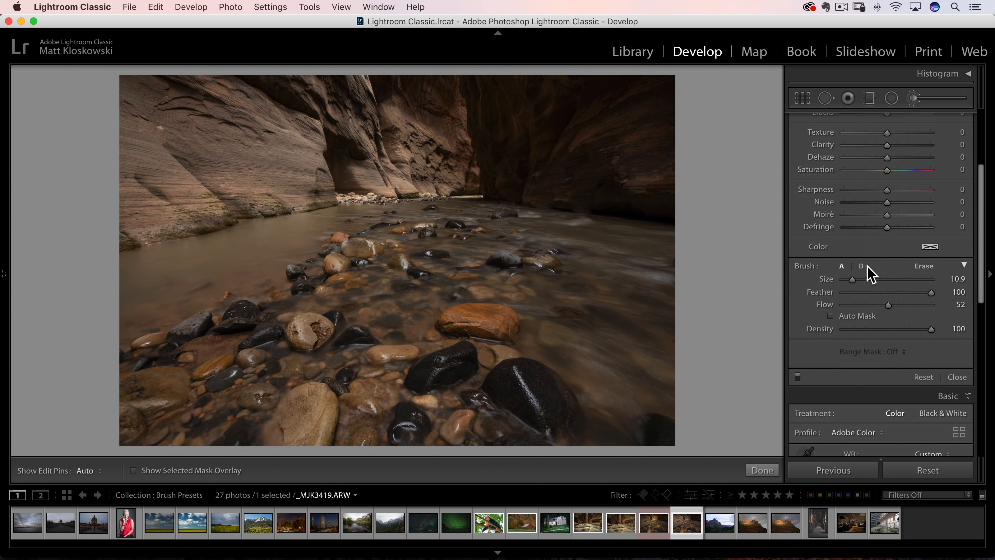
{"action": "left_click_drag", "start_coordinate": [892, 306], "coordinate": [955, 306]}
{"action": "scroll", "coordinate": [873, 247], "scroll_direction": "up", "scroll_amount": 4}
{"action": "left_click_drag", "start_coordinate": [895, 170], "coordinate": [916, 169]}
{"action": "scroll", "coordinate": [606, 150], "scroll_direction": "down", "scroll_amount": 5}
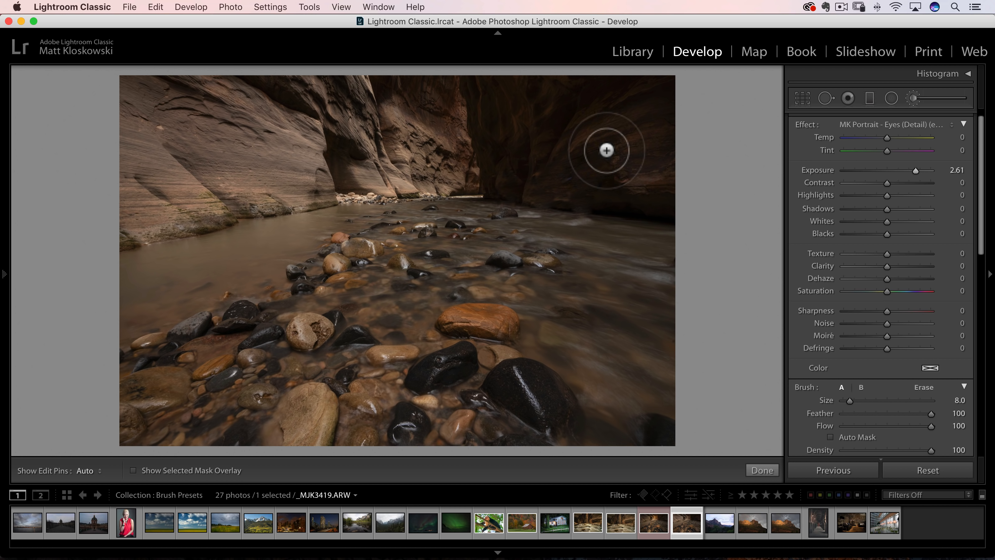
{"action": "scroll", "coordinate": [632, 137], "scroll_direction": "down", "scroll_amount": 3}
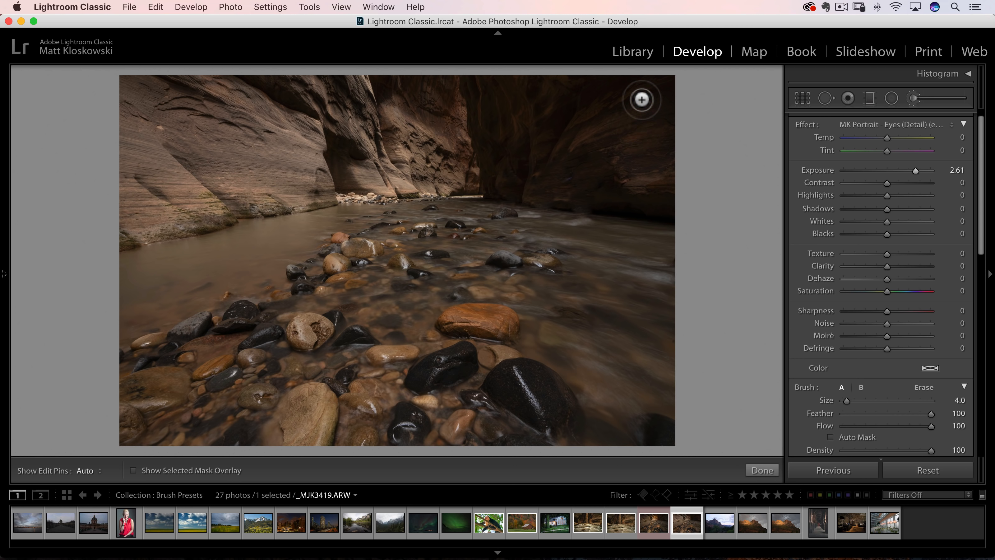
{"action": "left_click_drag", "start_coordinate": [916, 170], "coordinate": [918, 170]}
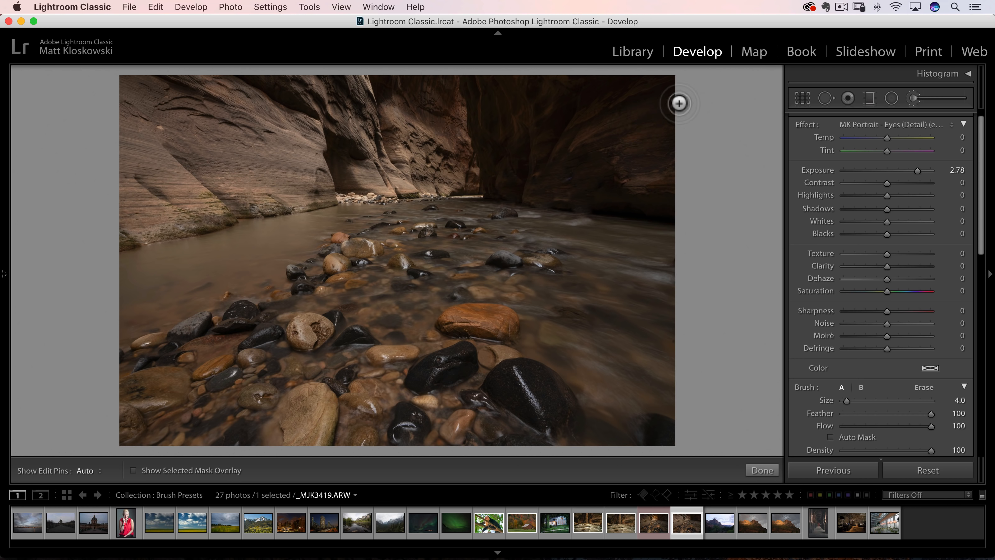
- Paint a vertical light streak down the dark right-hand canyon wall and onto the water
{"action": "key", "text": "h"}
{"action": "left_click_drag", "start_coordinate": [645, 101], "coordinate": [637, 251]}
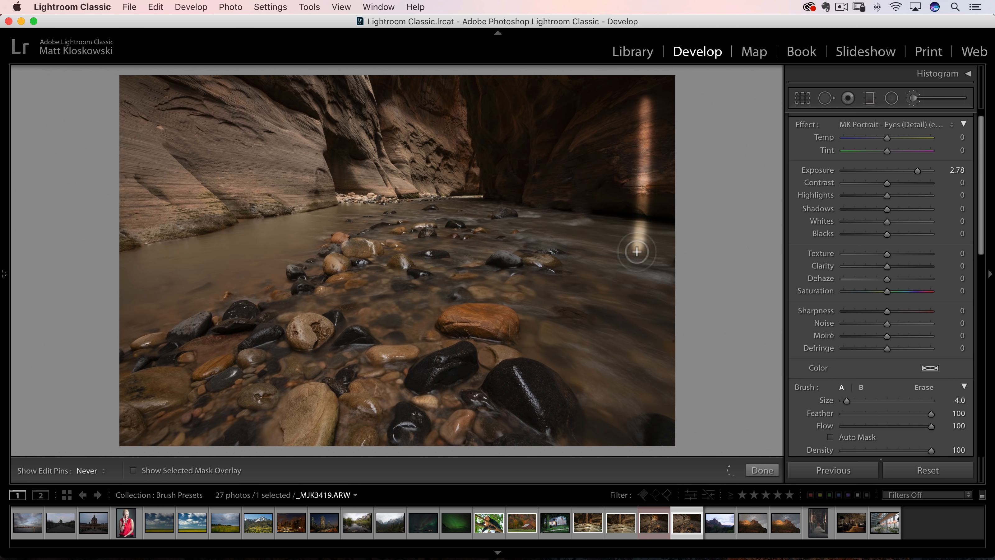
{"action": "key", "text": "h"}
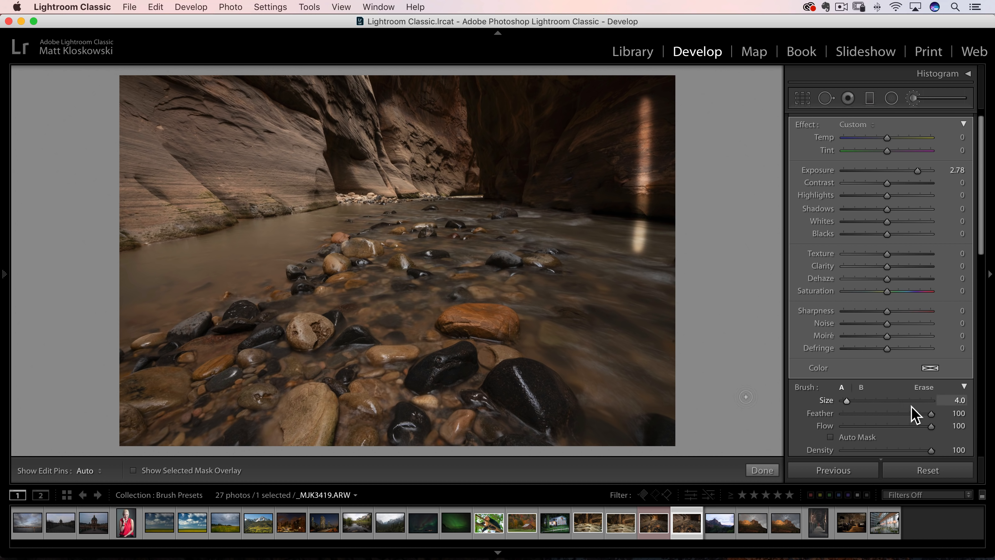
- Set the brush flow to 50 and build up a second vertical streak to the left of the first
{"action": "left_click_drag", "start_coordinate": [919, 426], "coordinate": [887, 425]}
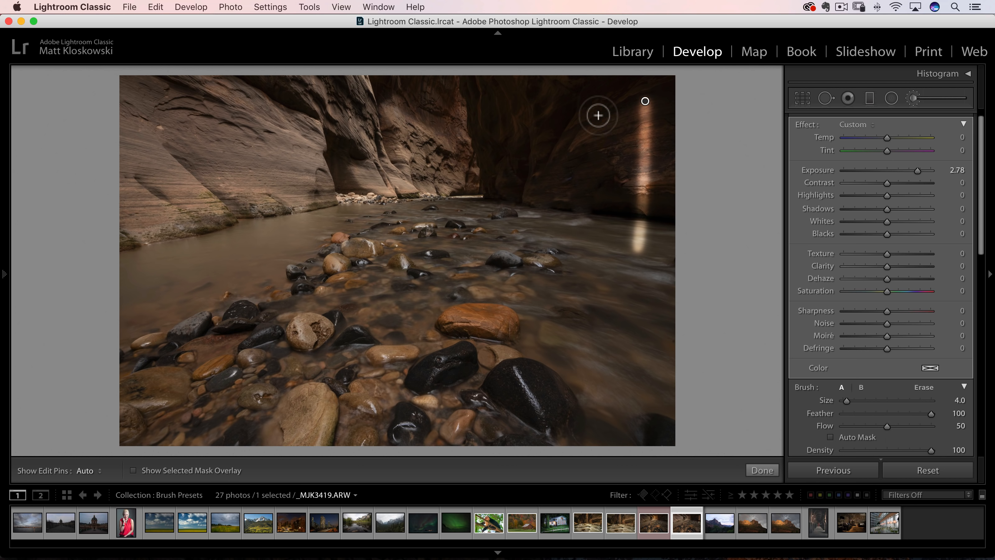
{"action": "key", "text": "h"}
{"action": "key", "text": "h"}
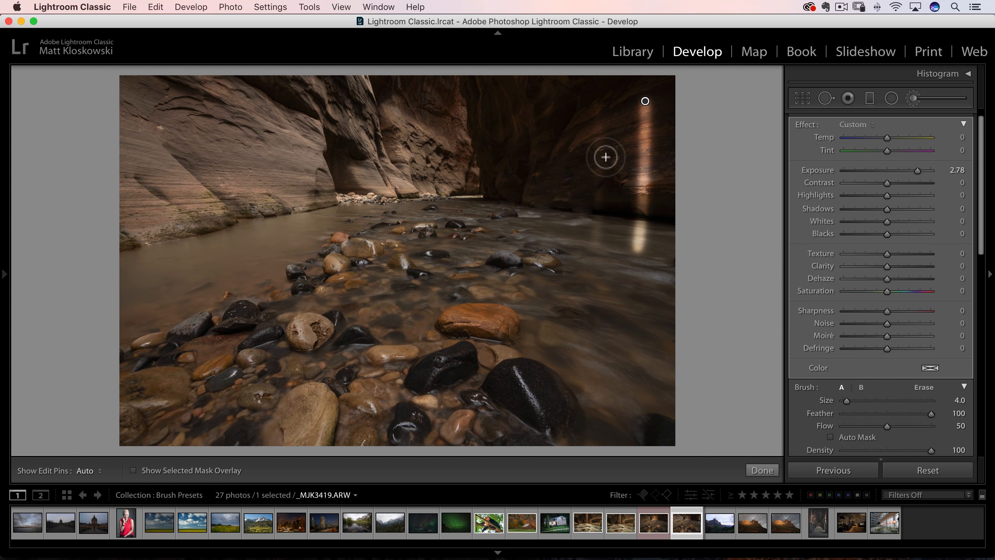
{"action": "key", "text": "h"}
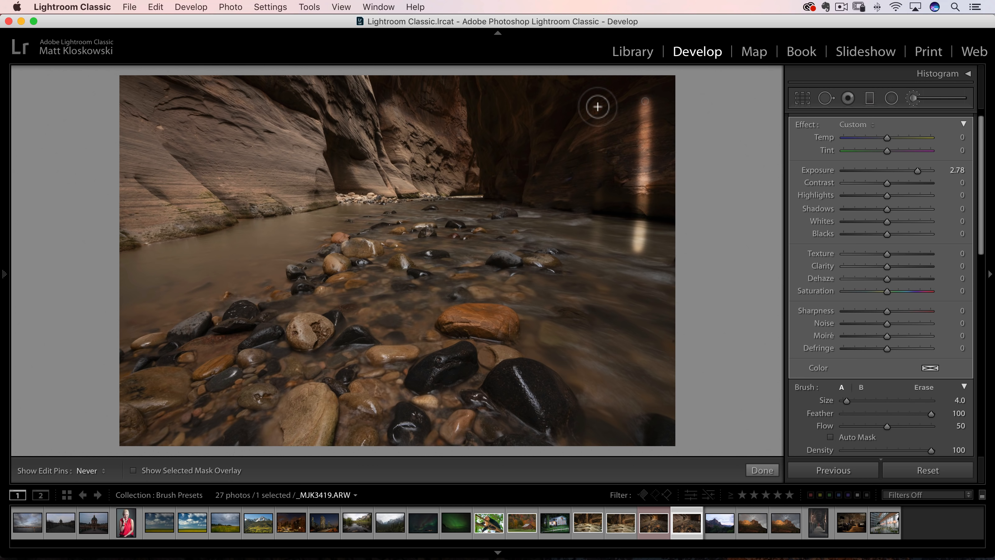
{"action": "mouse_move", "coordinate": [600, 191]}
{"action": "left_mouse_down"}
{"action": "mouse_move", "coordinate": [597, 103]}
{"action": "mouse_move", "coordinate": [602, 235]}
{"action": "mouse_move", "coordinate": [598, 106]}
{"action": "mouse_move", "coordinate": [597, 233]}
{"action": "mouse_move", "coordinate": [600, 178]}
{"action": "left_mouse_up"}
{"action": "key", "text": "h"}
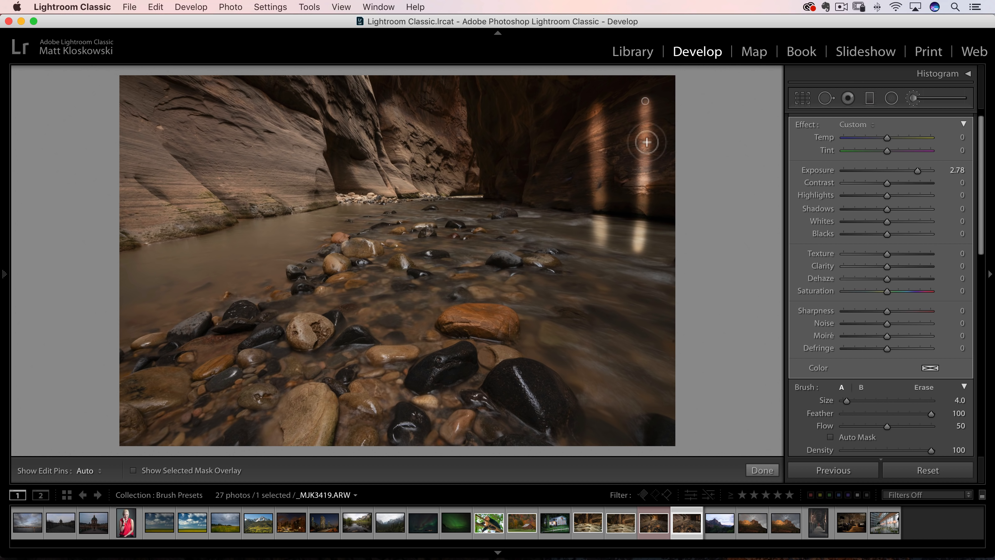
- Paint a third vertical streak left of the other two, set the exposure to 3.05 and brush over the streak again
{"action": "key", "text": "h"}
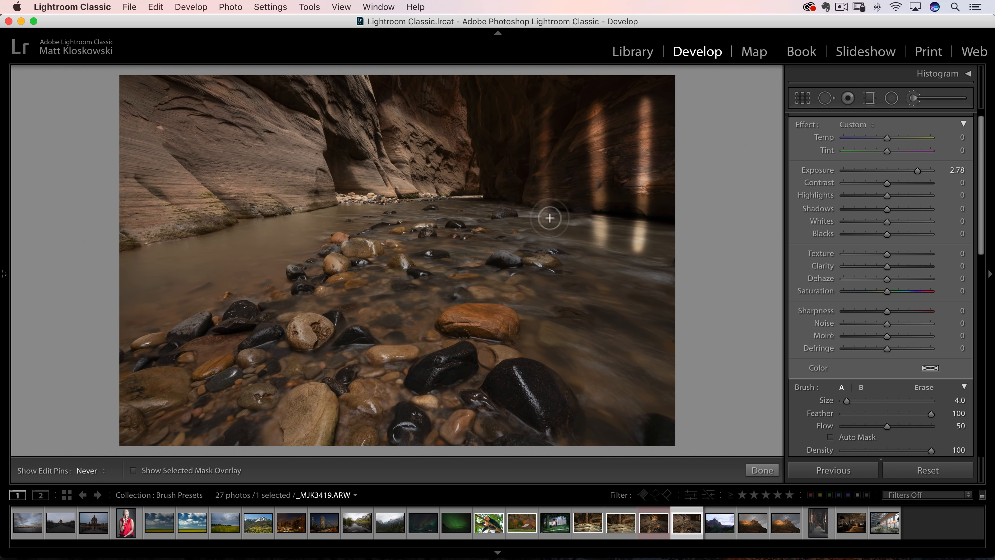
{"action": "key", "text": "h"}
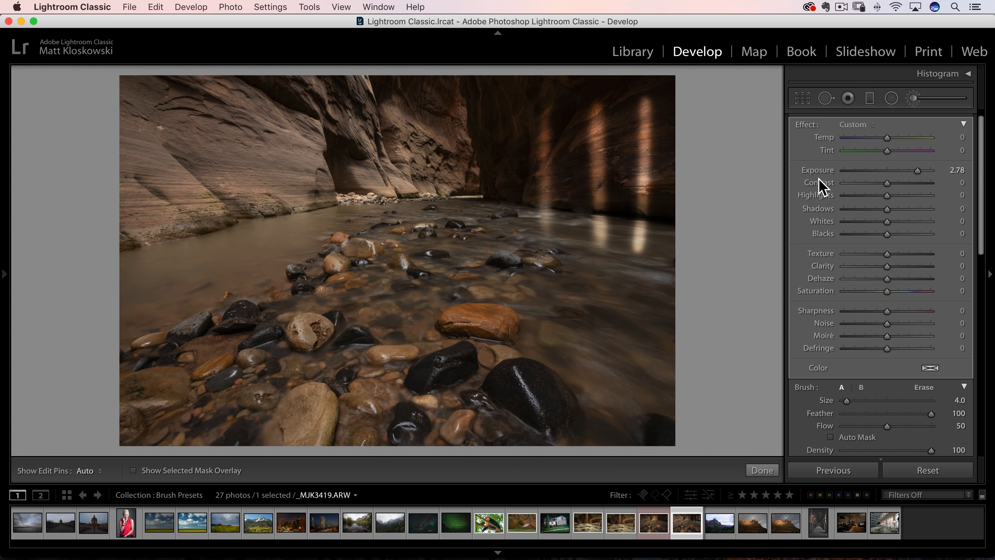
{"action": "left_click", "coordinate": [917, 171]}
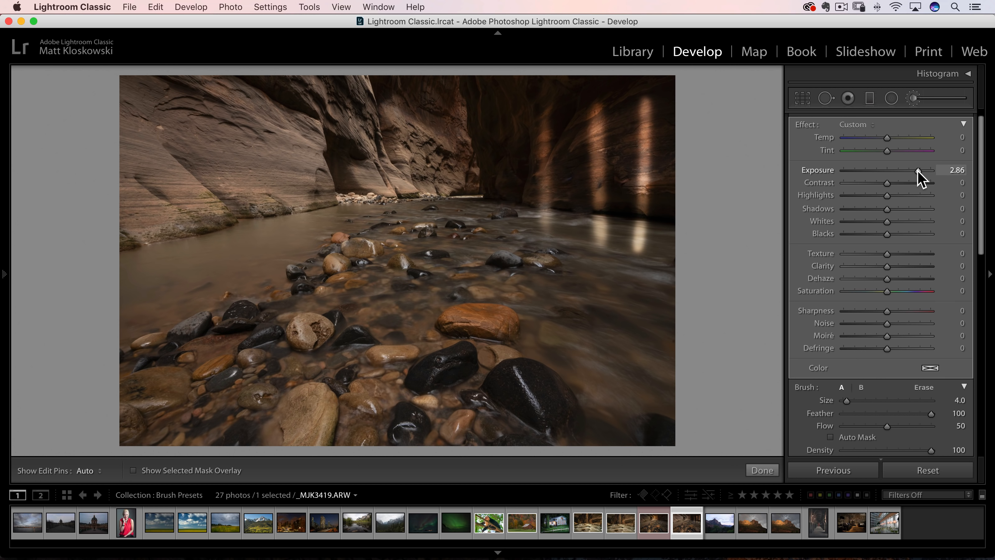
{"action": "left_click_drag", "start_coordinate": [918, 171], "coordinate": [920, 172]}
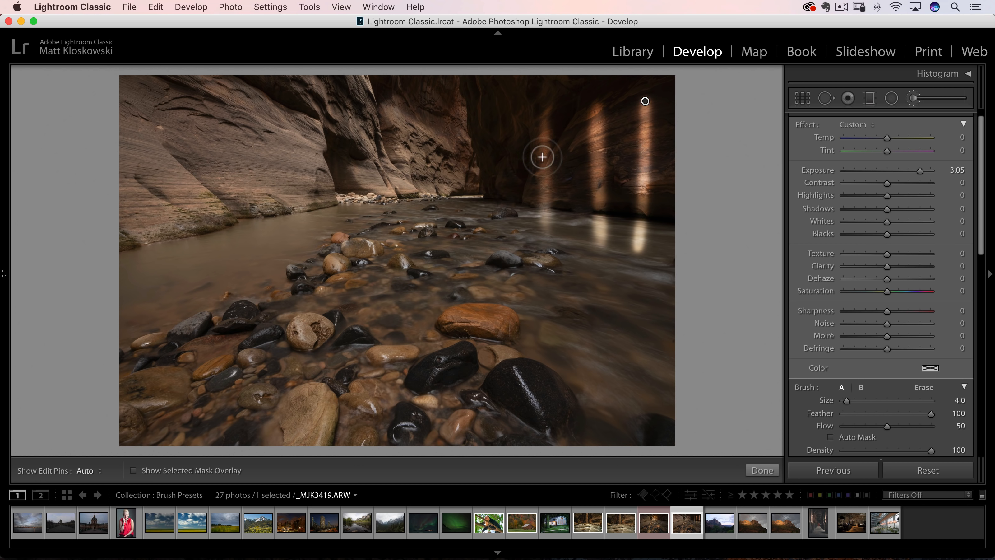
{"action": "mouse_move", "coordinate": [543, 157]}
{"action": "left_mouse_down"}
{"action": "mouse_move", "coordinate": [546, 215]}
{"action": "mouse_move", "coordinate": [548, 130]}
{"action": "mouse_move", "coordinate": [547, 217]}
{"action": "left_mouse_up"}
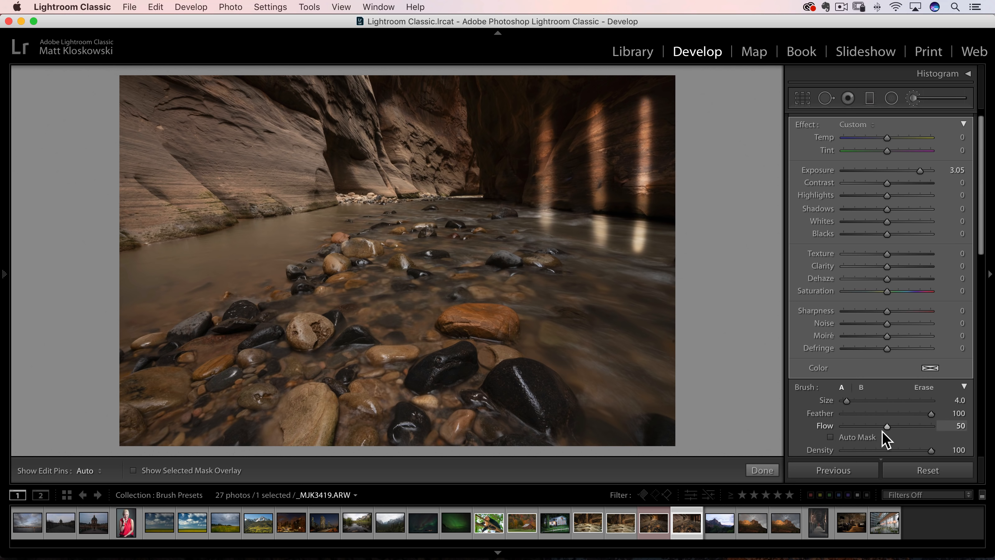
- Brush near the canyon wall's far end with a flow of 15, and delete the whole brush adjustment
{"action": "left_click_drag", "start_coordinate": [864, 426], "coordinate": [856, 426]}
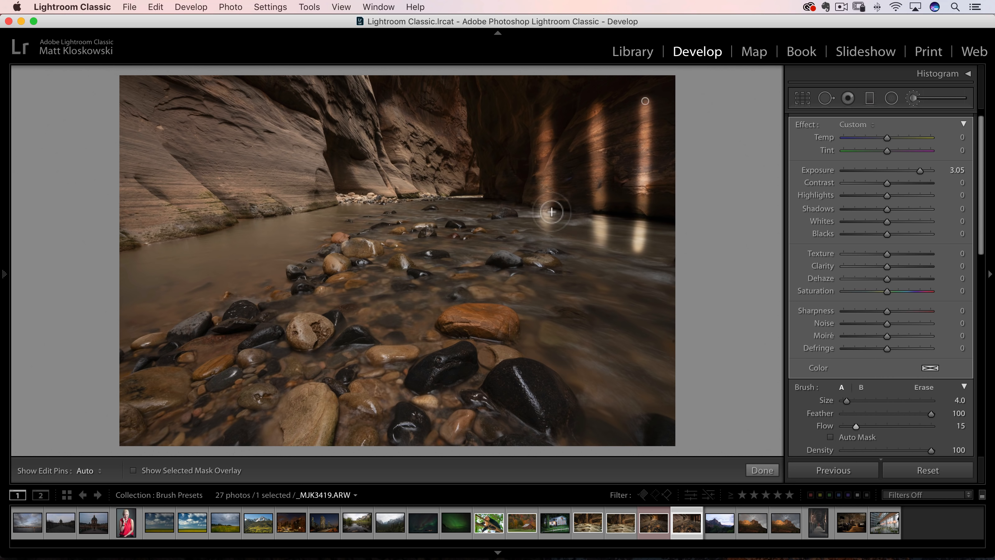
{"action": "key", "text": "h"}
{"action": "mouse_move", "coordinate": [508, 201]}
{"action": "left_mouse_down"}
{"action": "mouse_move", "coordinate": [501, 121]}
{"action": "mouse_move", "coordinate": [502, 210]}
{"action": "mouse_move", "coordinate": [507, 107]}
{"action": "mouse_move", "coordinate": [504, 192]}
{"action": "left_mouse_up"}
{"action": "key", "text": "h"}
{"action": "key", "text": "Delete"}
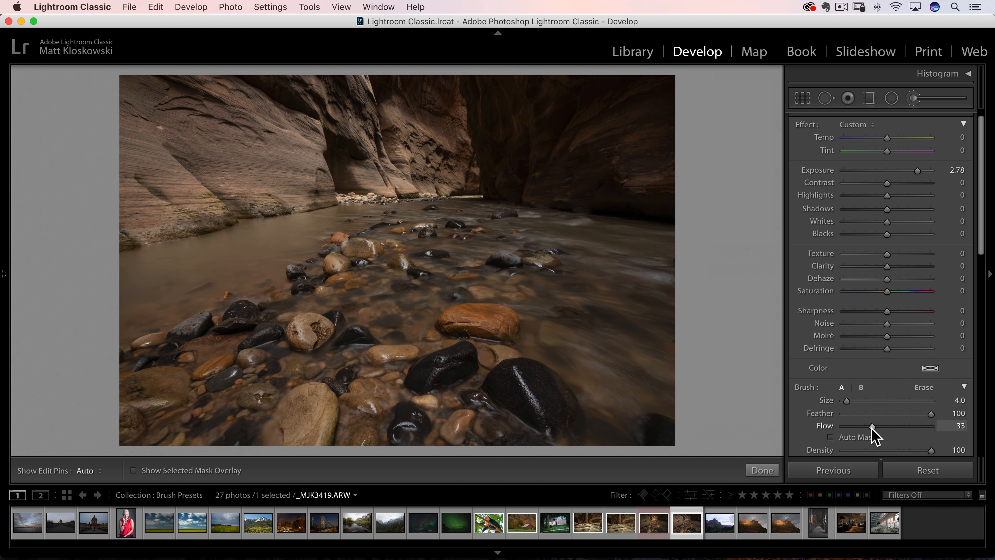
- Set the brush flow to 78 and paint a bright rounded patch on the right-hand canyon wall
{"action": "left_click", "coordinate": [912, 427]}
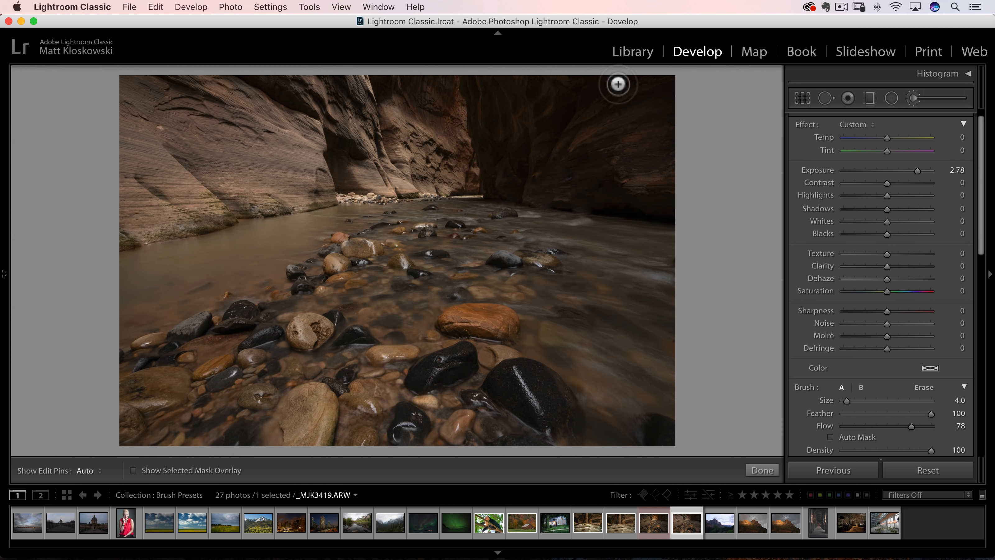
{"action": "key", "text": "h"}
{"action": "mouse_move", "coordinate": [639, 133]}
{"action": "left_mouse_down"}
{"action": "mouse_move", "coordinate": [612, 112]}
{"action": "mouse_move", "coordinate": [632, 133]}
{"action": "mouse_move", "coordinate": [630, 153]}
{"action": "mouse_move", "coordinate": [614, 142]}
{"action": "mouse_move", "coordinate": [616, 117]}
{"action": "mouse_move", "coordinate": [641, 139]}
{"action": "mouse_move", "coordinate": [615, 153]}
{"action": "mouse_move", "coordinate": [637, 100]}
{"action": "mouse_move", "coordinate": [614, 138]}
{"action": "mouse_move", "coordinate": [629, 116]}
{"action": "left_mouse_up"}
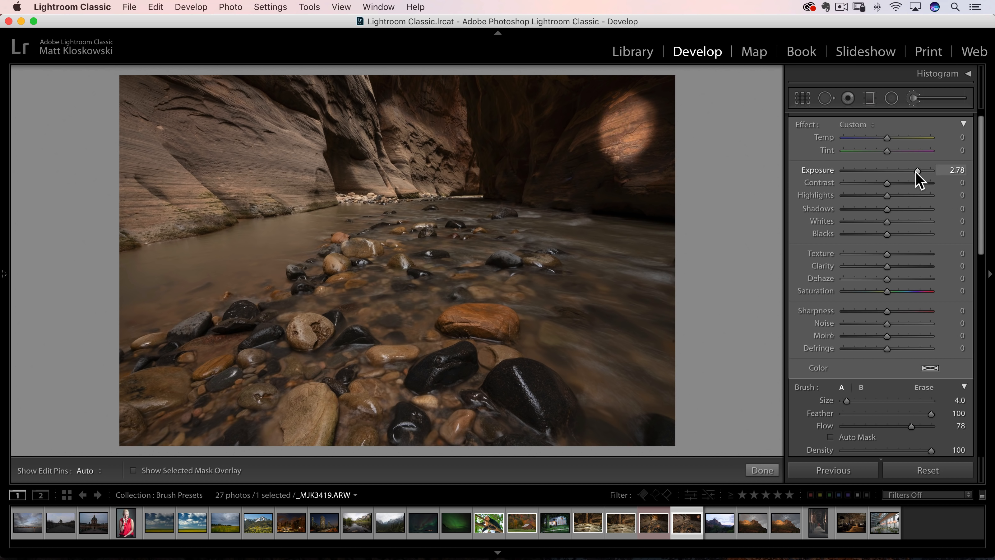
- Raise the exposure of the bright patch on the right-hand canyon wall to 3.00, and delete that brush adjustment
{"action": "left_click_drag", "start_coordinate": [917, 173], "coordinate": [919, 173]}
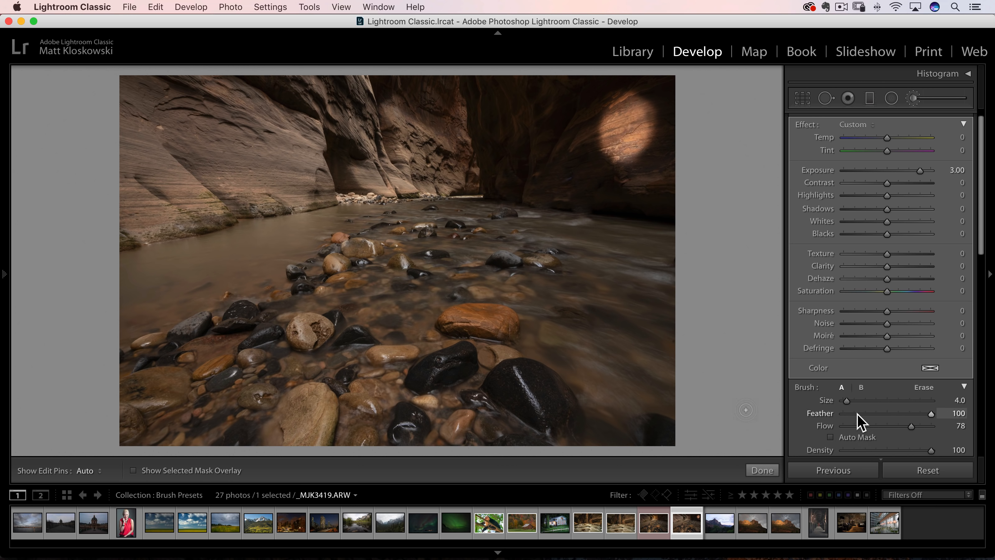
{"action": "key", "text": "Delete"}
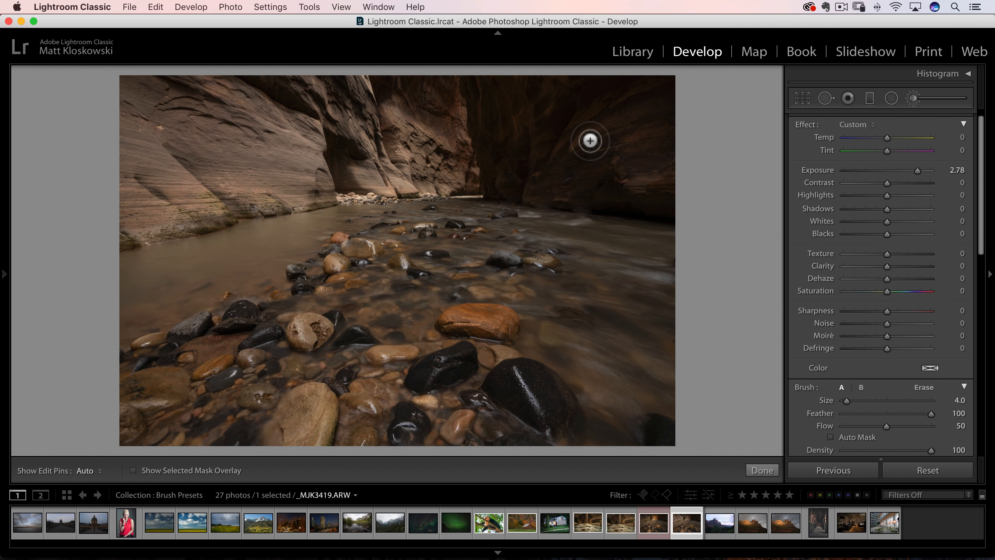
- With brush size 7, flow 40 and exposure 1.52, undo the first stroke and brush over the right-hand canyon wall again
{"action": "scroll", "coordinate": [590, 140], "scroll_direction": "up", "scroll_amount": 3}
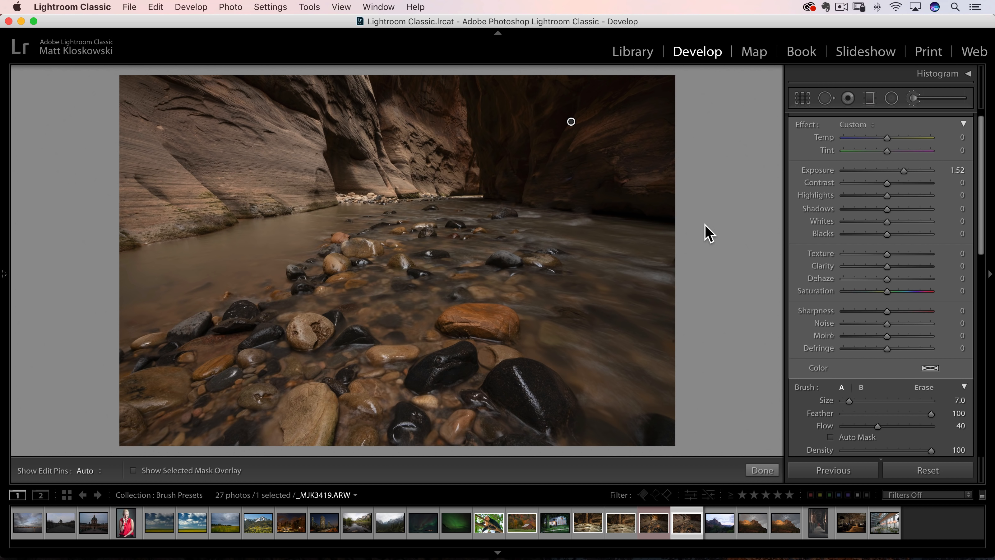
{"action": "key", "text": "super+z"}
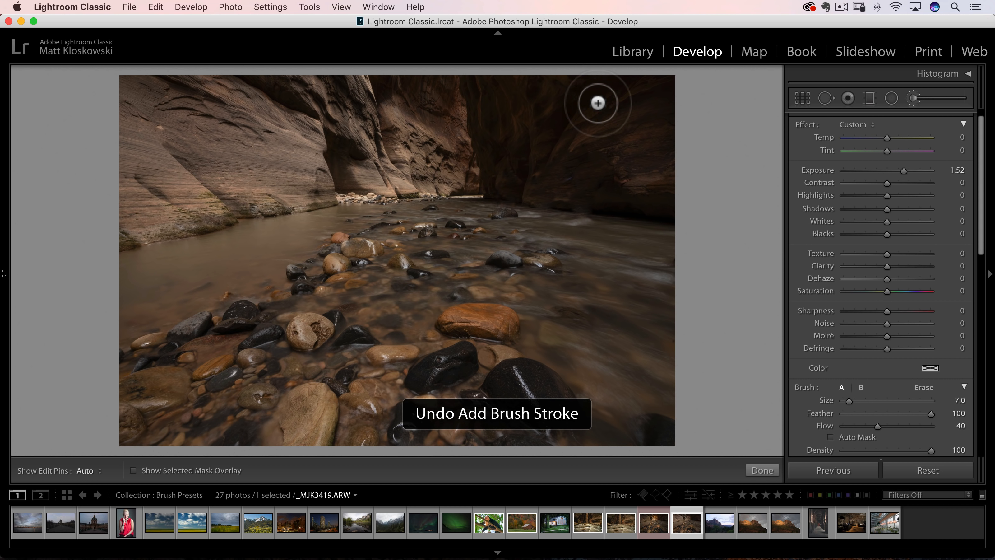
{"action": "key", "text": "h"}
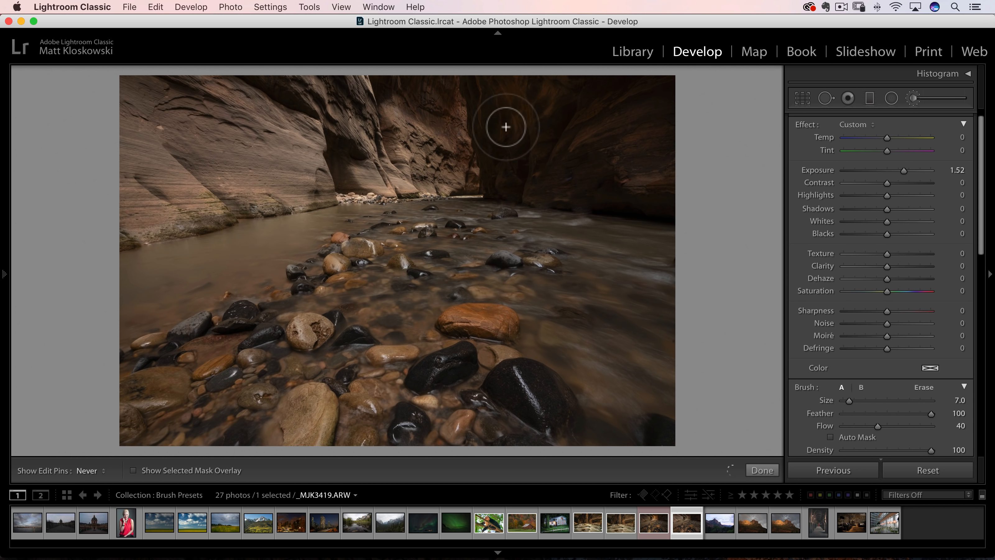
{"action": "key", "text": "h"}
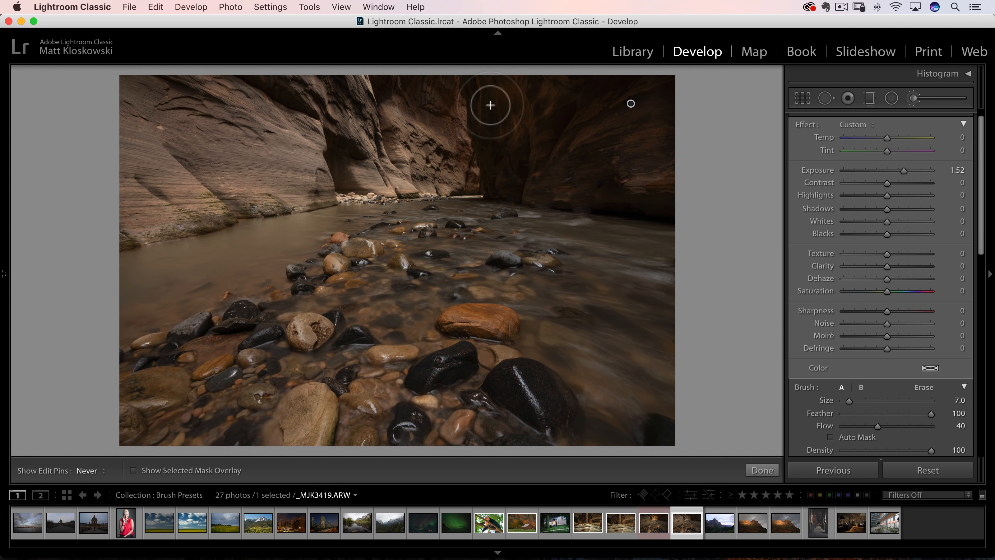
{"action": "key", "text": "h"}
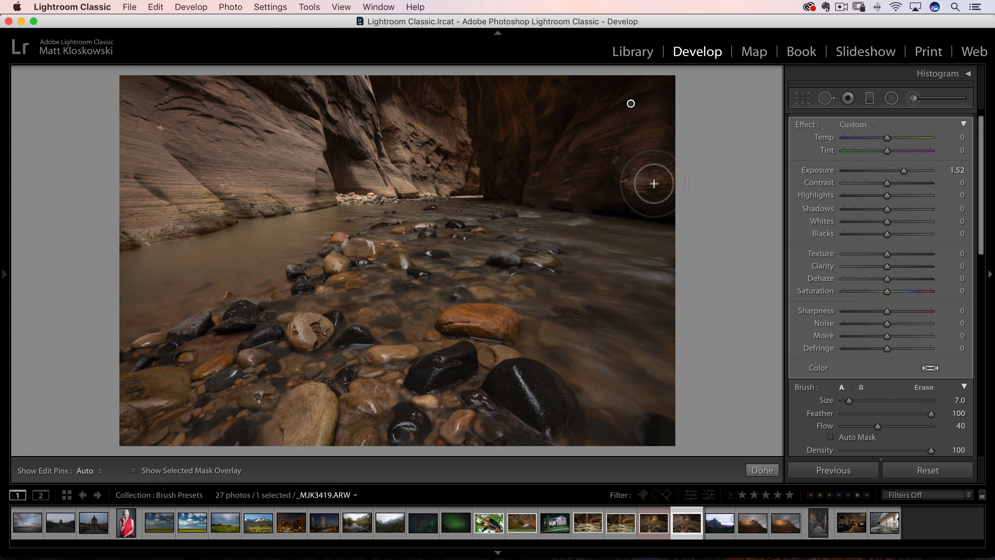
- Brush over the large black foreground rock and the smaller dark rock beside it with the same adjustment
{"action": "key", "text": "h"}
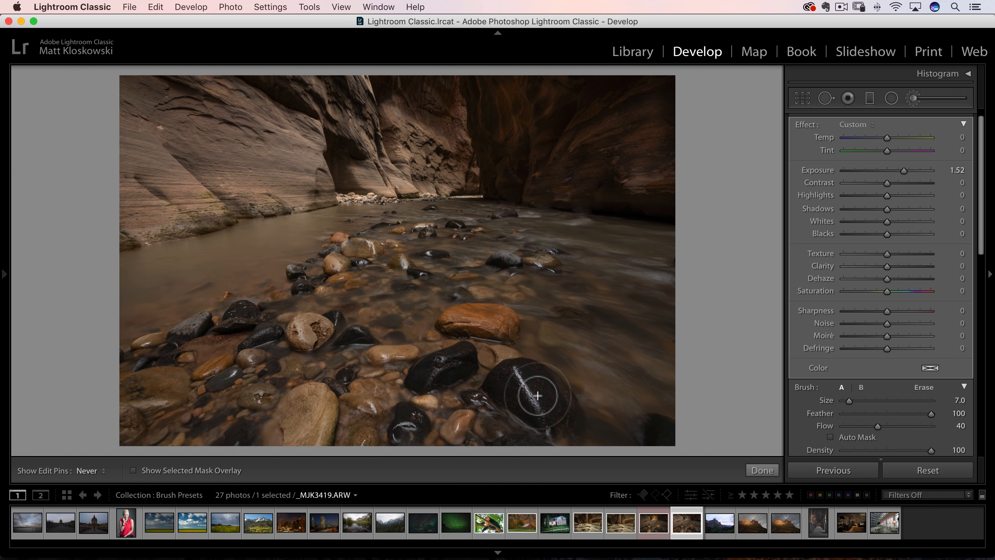
{"action": "key", "text": "h"}
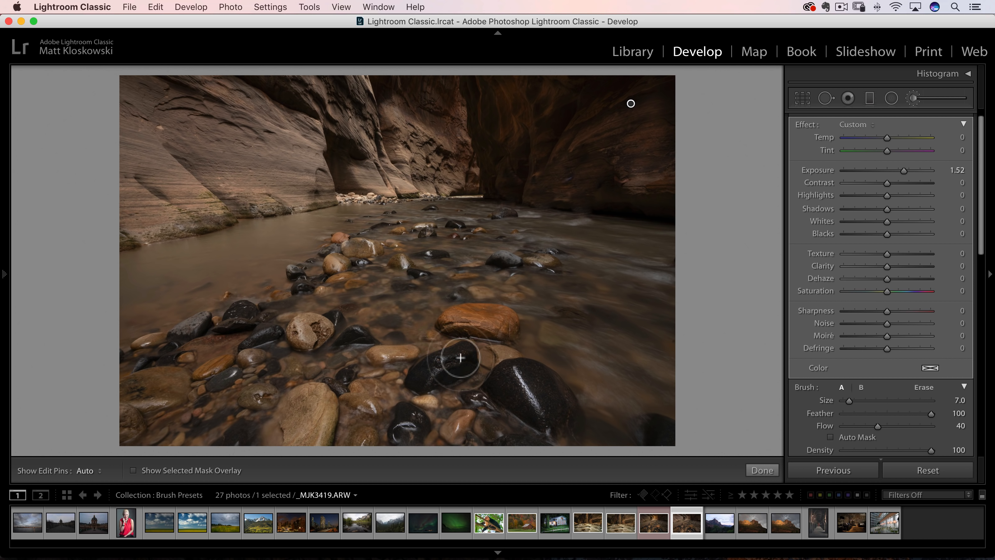
{"action": "key", "text": "h"}
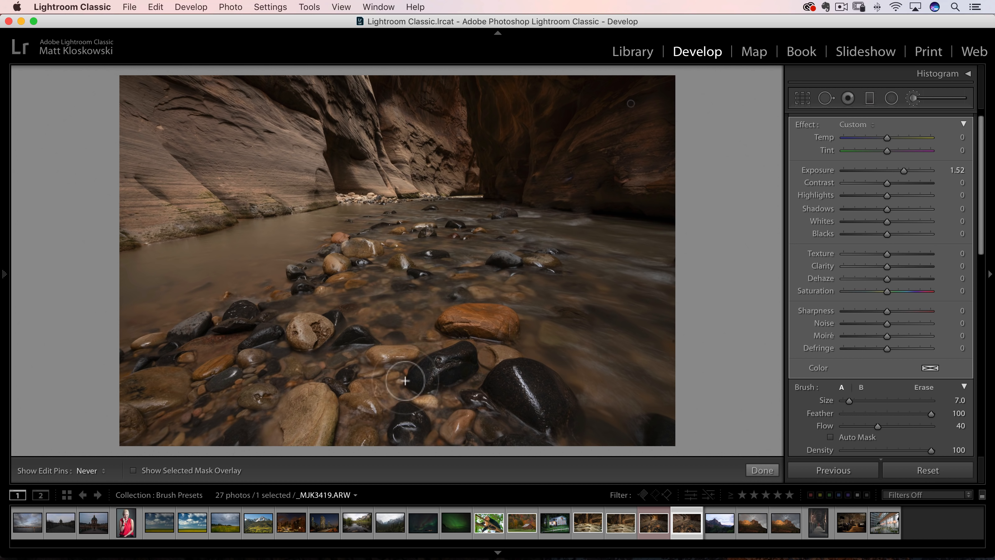
{"action": "key", "text": "h"}
{"action": "key", "text": "h"}
{"action": "key", "text": "h"}
{"action": "key", "text": "h"}
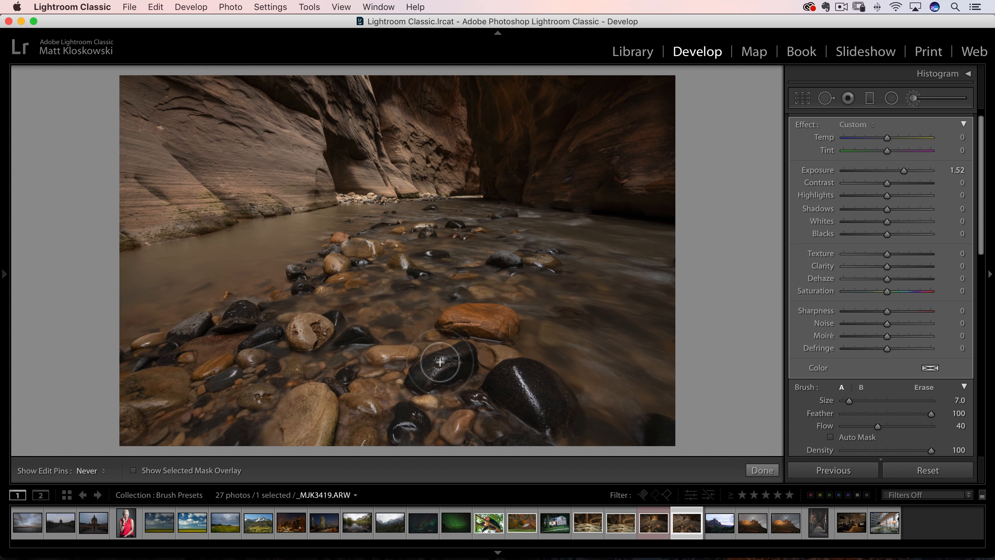
{"action": "key", "text": "h"}
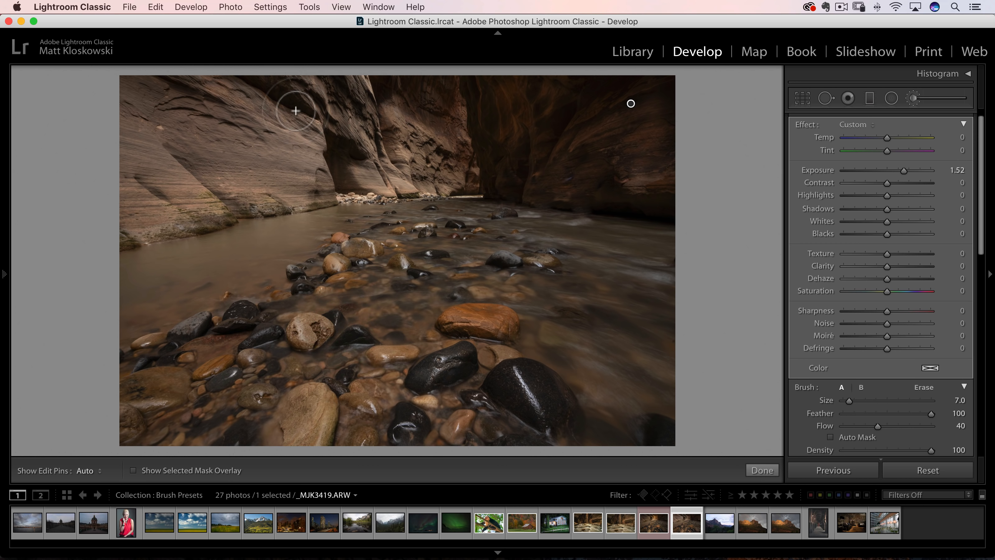
- Extend the same brush adjustment to the upper back canyon wall and the dark rocks at the river's left side
{"action": "key", "text": "h"}
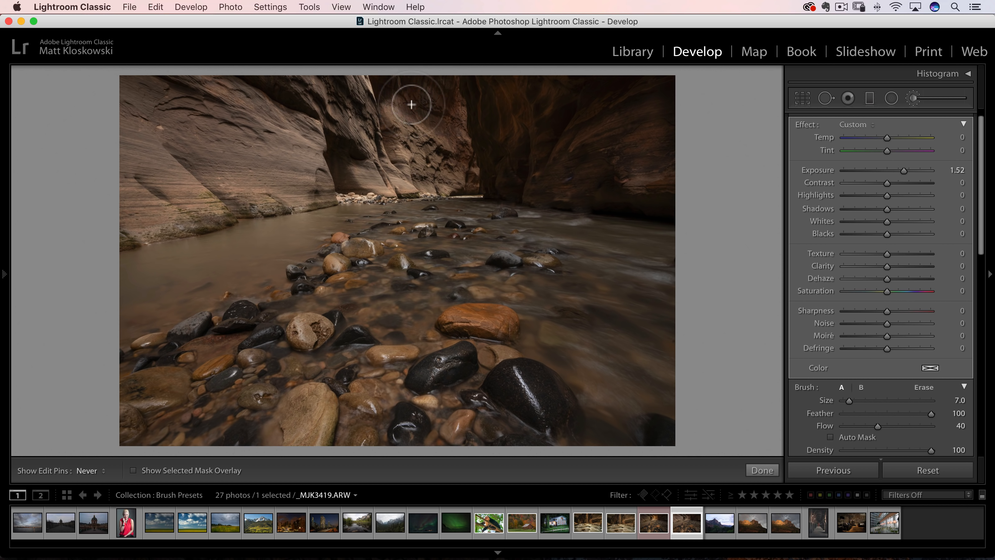
{"action": "key", "text": "h"}
{"action": "key", "text": "h"}
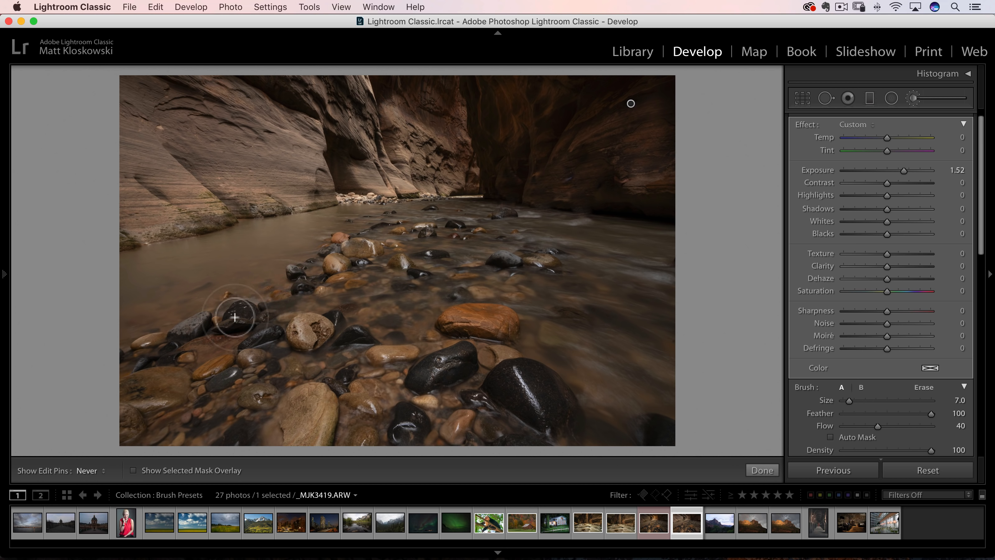
{"action": "key", "text": "h"}
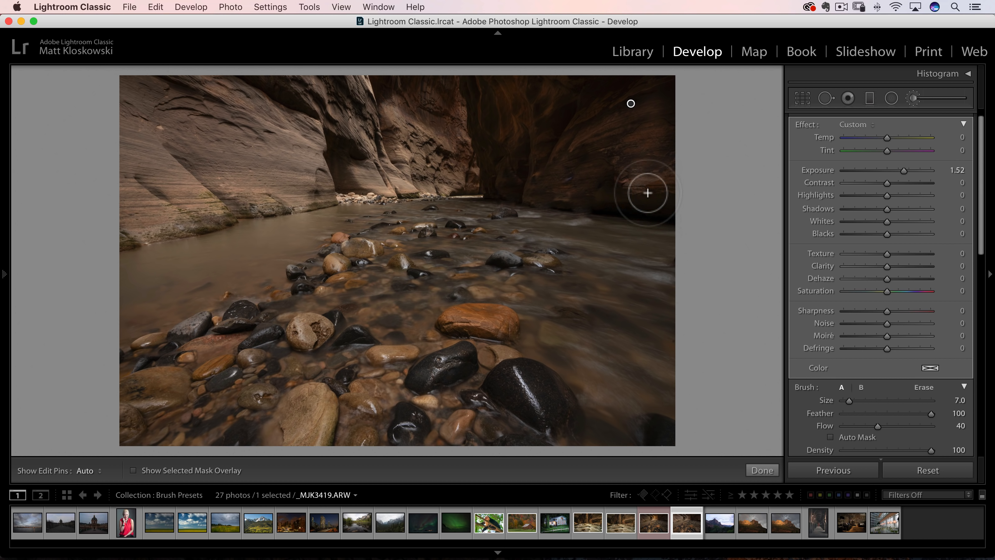
{"action": "key", "text": "h"}
{"action": "key", "text": "h"}
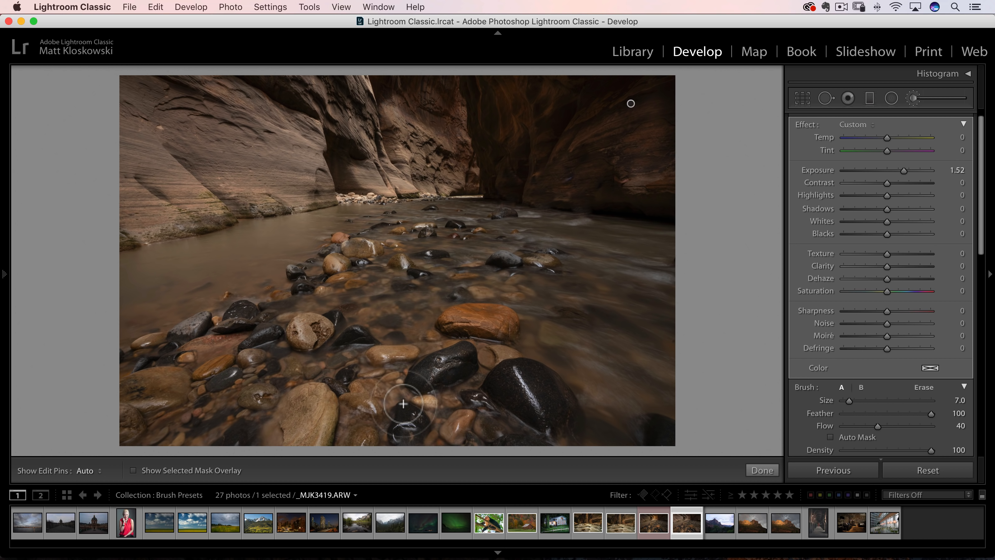
- Show the selected mask overlay to check the brushed areas, undo the stroke on the river, and hide the overlay again
{"action": "left_click", "coordinate": [134, 471]}
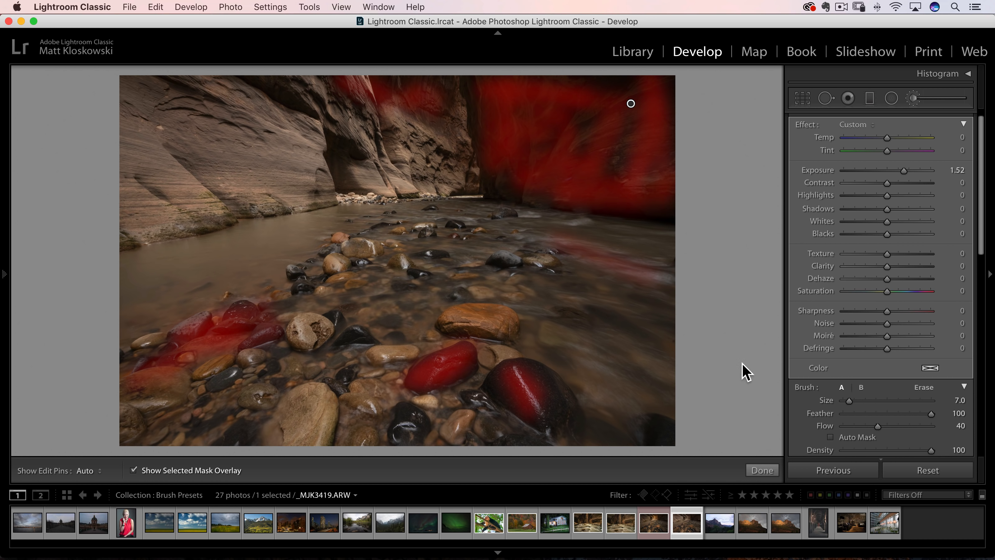
{"action": "left_click_drag", "start_coordinate": [593, 239], "coordinate": [628, 266]}
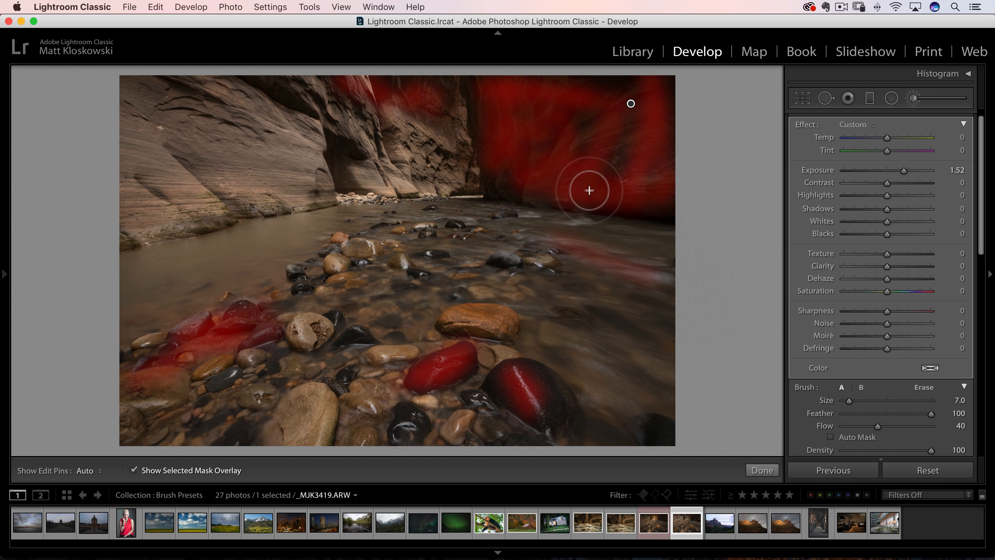
{"action": "key", "text": "super+z"}
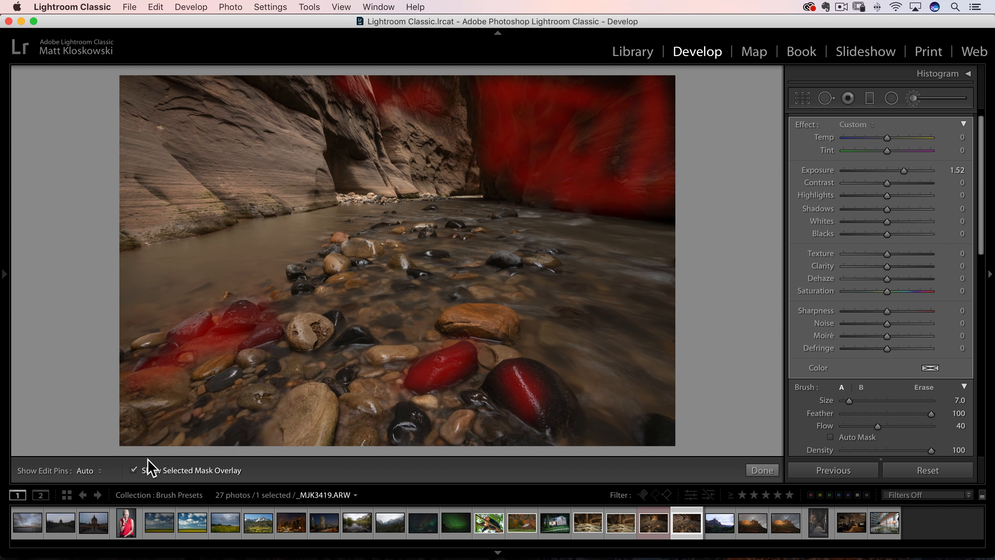
{"action": "left_click", "coordinate": [151, 468]}
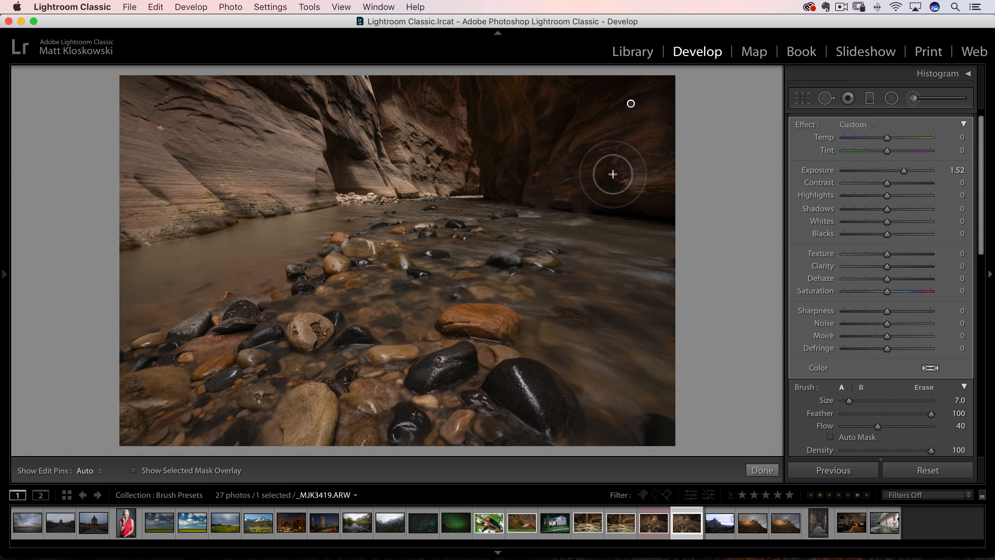
- Replace the brushwork with a new adjustment at flow 100, set its exposure to 1.57 and paint the whole right-hand canyon wall
{"action": "left_click", "coordinate": [613, 175]}
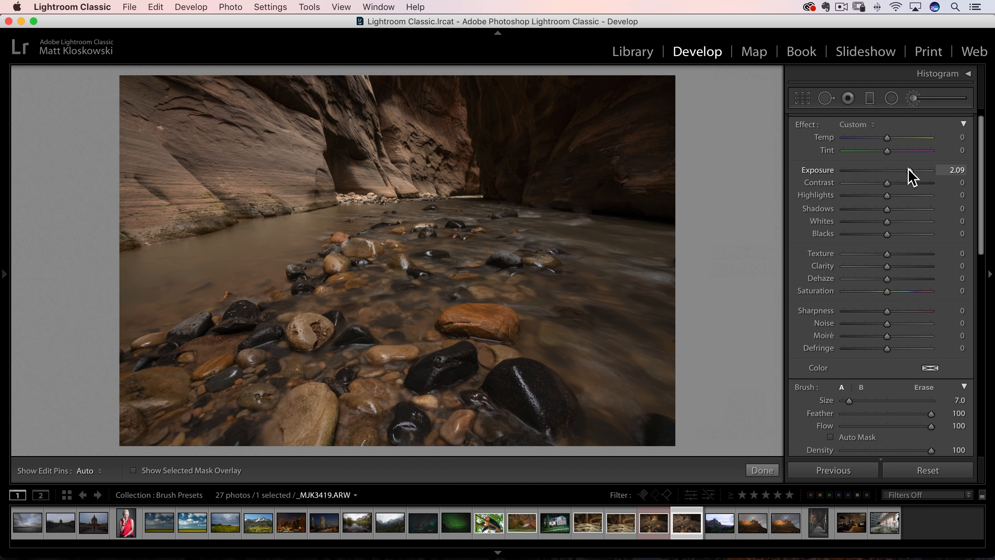
{"action": "mouse_move", "coordinate": [644, 84]}
{"action": "left_mouse_down"}
{"action": "mouse_move", "coordinate": [551, 89]}
{"action": "mouse_move", "coordinate": [660, 100]}
{"action": "left_mouse_up"}
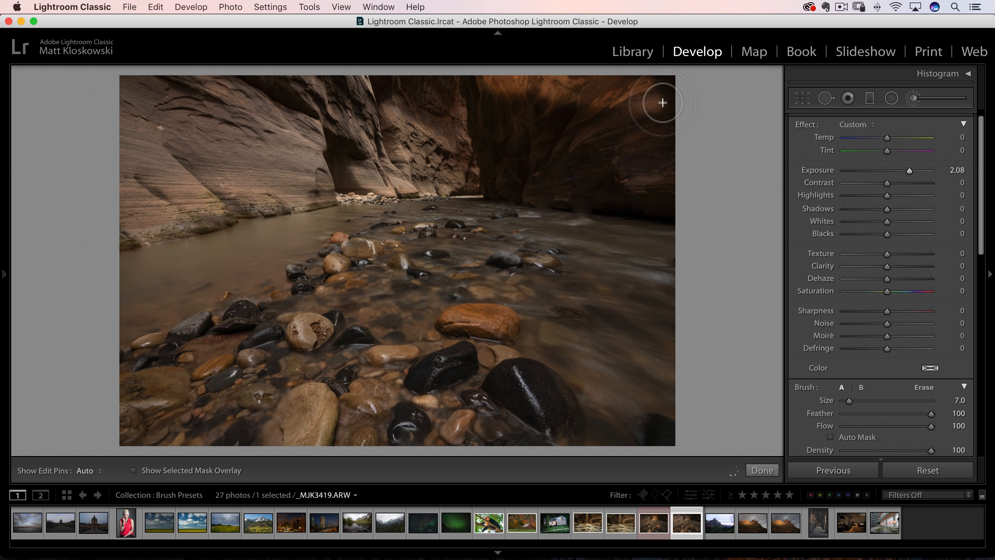
{"action": "left_click_drag", "start_coordinate": [931, 172], "coordinate": [905, 177]}
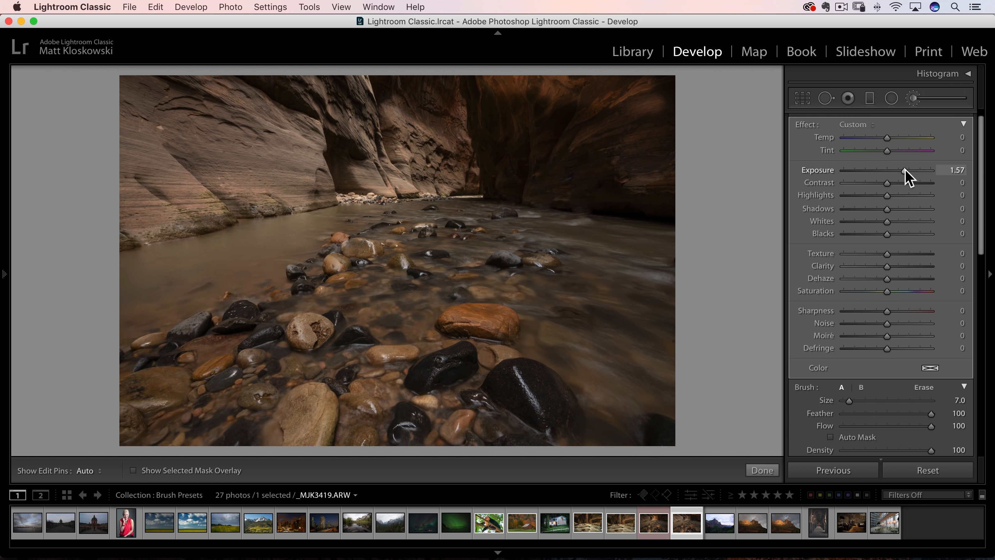
{"action": "mouse_move", "coordinate": [489, 72]}
{"action": "left_mouse_down"}
{"action": "mouse_move", "coordinate": [472, 115]}
{"action": "mouse_move", "coordinate": [484, 147]}
{"action": "mouse_move", "coordinate": [497, 108]}
{"action": "mouse_move", "coordinate": [538, 120]}
{"action": "mouse_move", "coordinate": [578, 86]}
{"action": "mouse_move", "coordinate": [592, 121]}
{"action": "mouse_move", "coordinate": [581, 140]}
{"action": "mouse_move", "coordinate": [611, 151]}
{"action": "mouse_move", "coordinate": [576, 186]}
{"action": "mouse_move", "coordinate": [611, 139]}
{"action": "mouse_move", "coordinate": [662, 102]}
{"action": "mouse_move", "coordinate": [646, 188]}
{"action": "mouse_move", "coordinate": [691, 213]}
{"action": "left_mouse_up"}
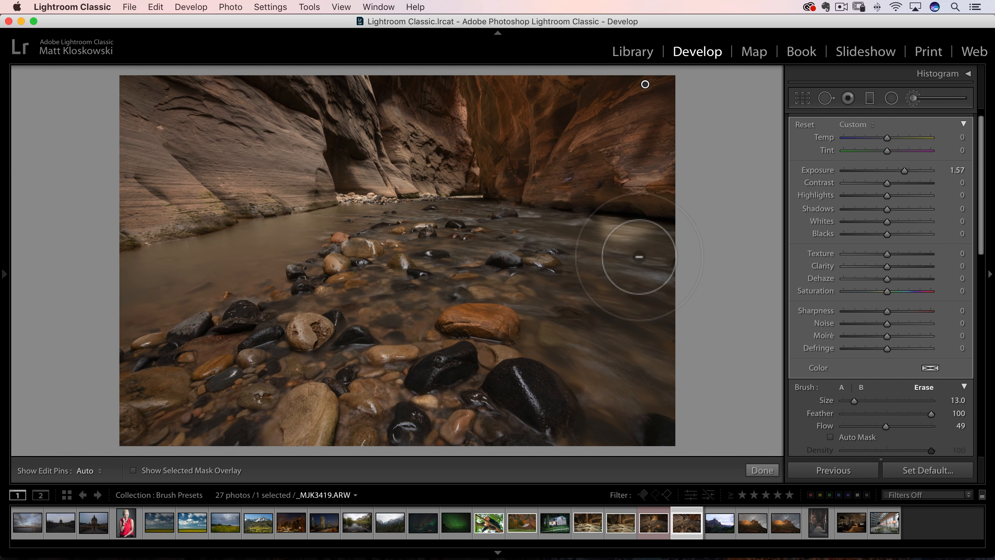
- Erase the brightening spilled onto the river and the back canyon wall, using an eraser of size 13 and flow 49
{"action": "mouse_move", "coordinate": [639, 257]}
{"action": "left_mouse_down"}
{"action": "mouse_move", "coordinate": [591, 247]}
{"action": "mouse_move", "coordinate": [624, 239]}
{"action": "left_mouse_up"}
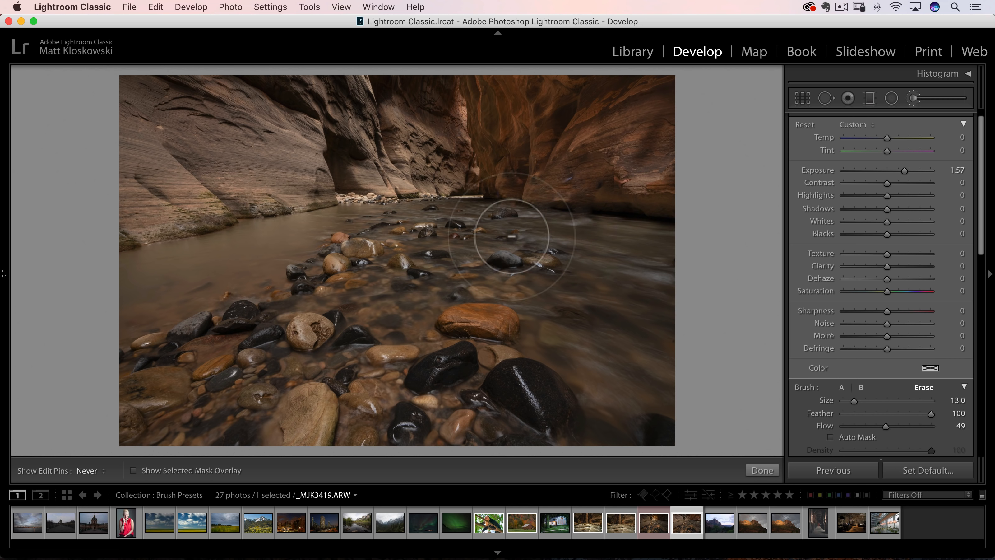
{"action": "left_click_drag", "start_coordinate": [453, 70], "coordinate": [457, 132]}
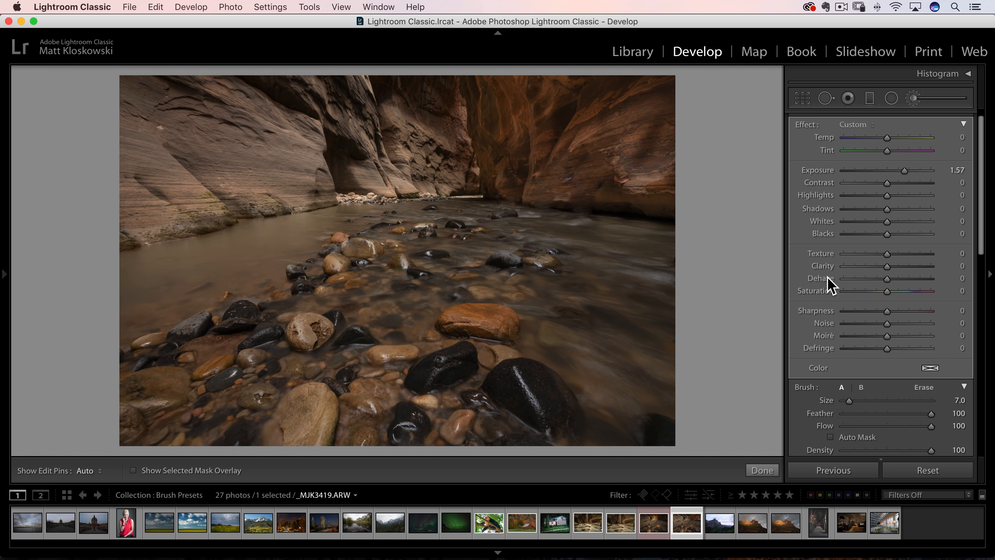
- Try brushing the large black rock within the wall's adjustment and lowering the exposure to 1.11, and undo both changes
{"action": "scroll", "coordinate": [929, 172], "scroll_direction": "up", "scroll_amount": 2}
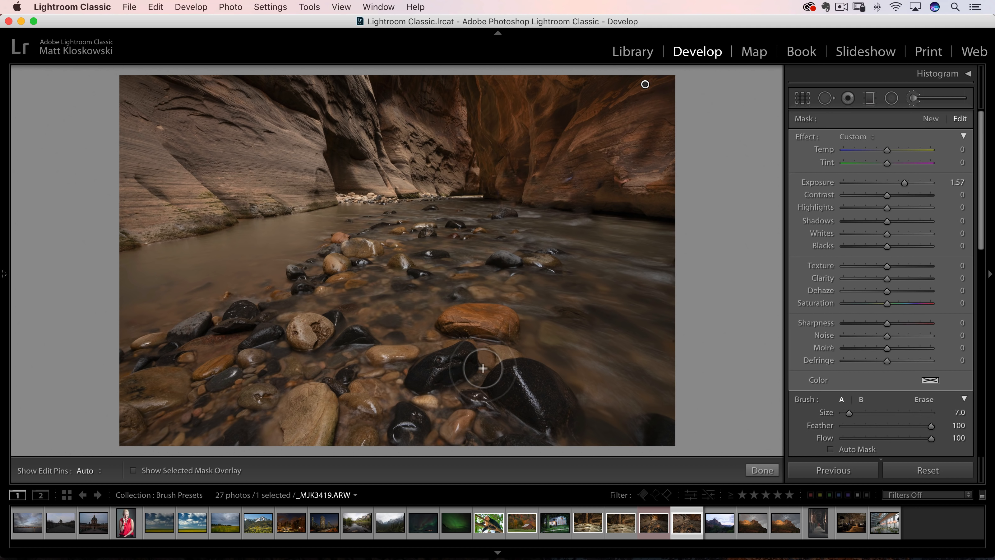
{"action": "mouse_move", "coordinate": [483, 369]}
{"action": "left_mouse_down"}
{"action": "mouse_move", "coordinate": [517, 399]}
{"action": "mouse_move", "coordinate": [506, 379]}
{"action": "mouse_move", "coordinate": [548, 403]}
{"action": "mouse_move", "coordinate": [577, 445]}
{"action": "mouse_move", "coordinate": [533, 394]}
{"action": "mouse_move", "coordinate": [558, 409]}
{"action": "left_mouse_up"}
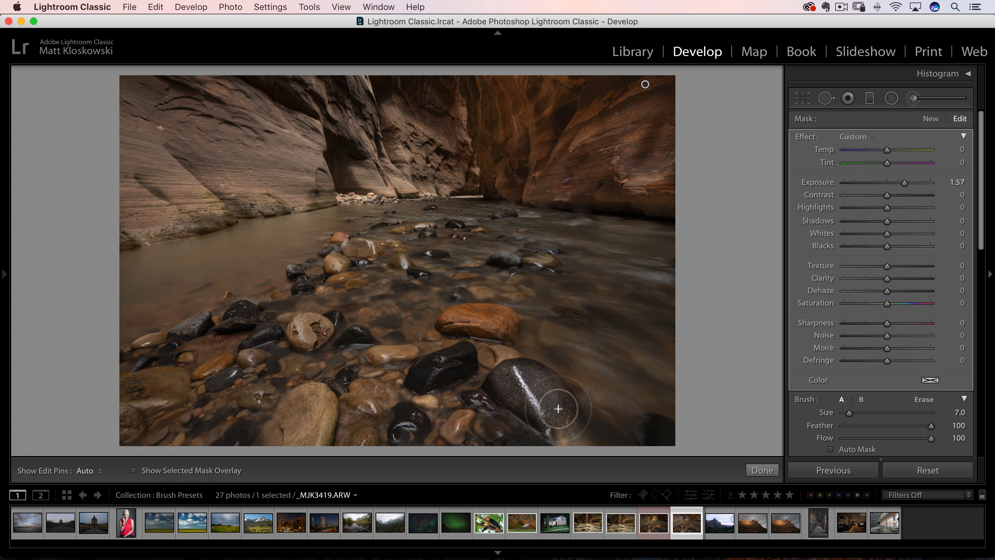
{"action": "left_click_drag", "start_coordinate": [905, 182], "coordinate": [899, 183]}
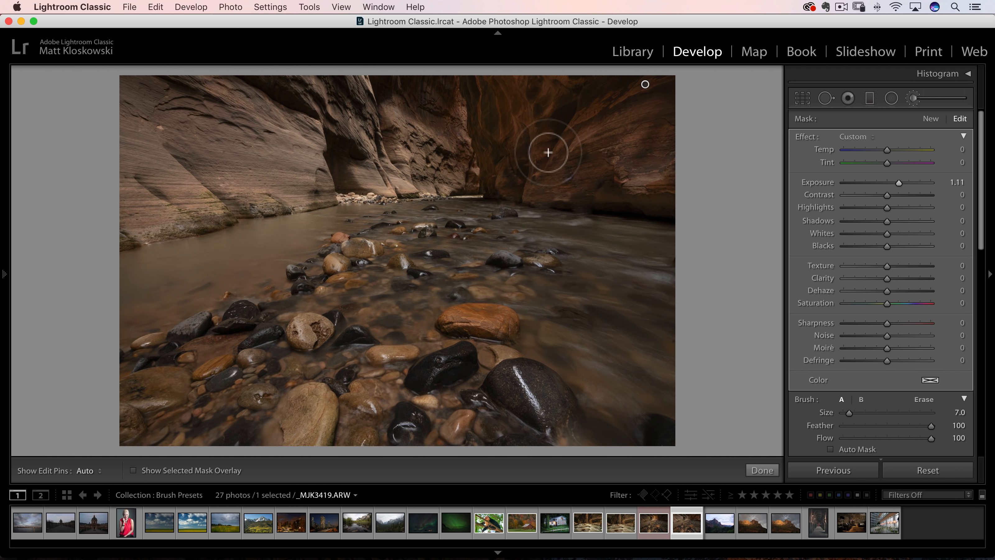
{"action": "key", "text": "super+z"}
{"action": "key", "text": "super+z"}
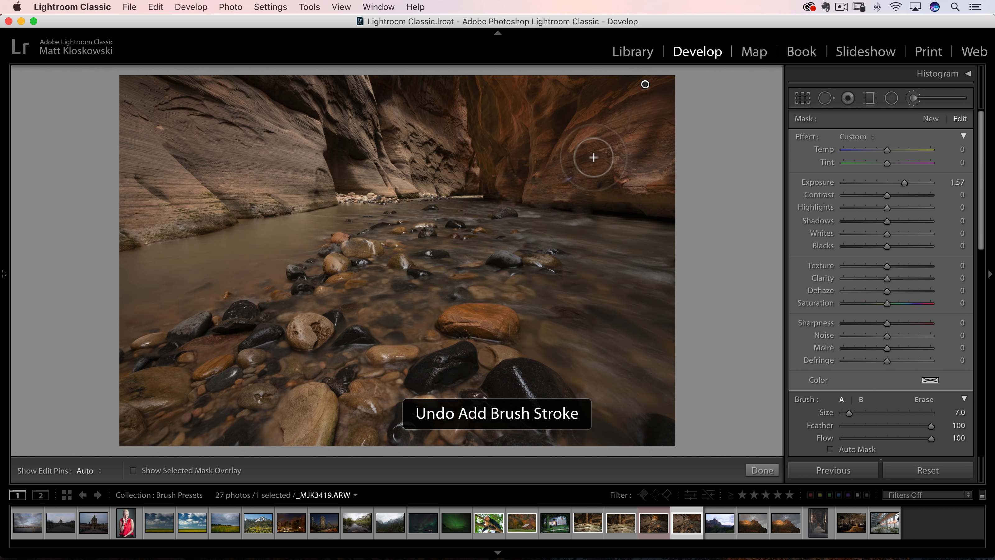
- Create a separate brush adjustment with an exposure of 0.80 and paint over the two dark foreground rocks
{"action": "left_click", "coordinate": [934, 121]}
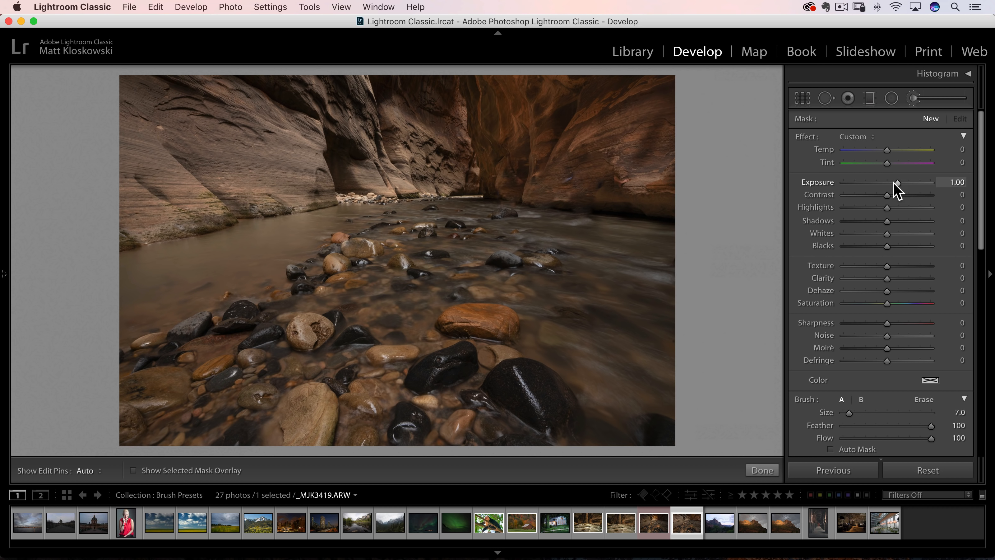
{"action": "left_click_drag", "start_coordinate": [896, 191], "coordinate": [896, 191]}
{"action": "key", "text": "h"}
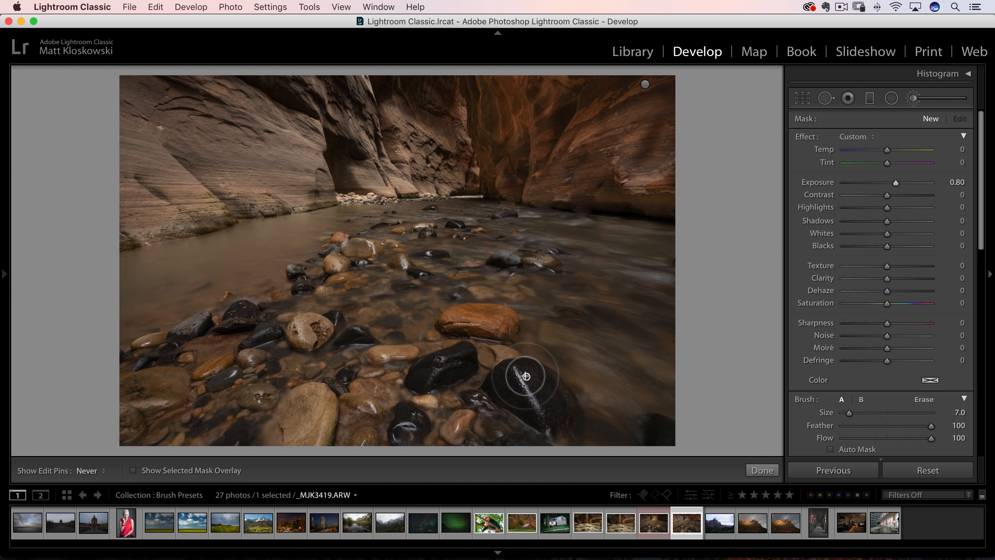
{"action": "left_click_drag", "start_coordinate": [555, 424], "coordinate": [556, 424]}
{"action": "left_click_drag", "start_coordinate": [454, 360], "coordinate": [468, 357]}
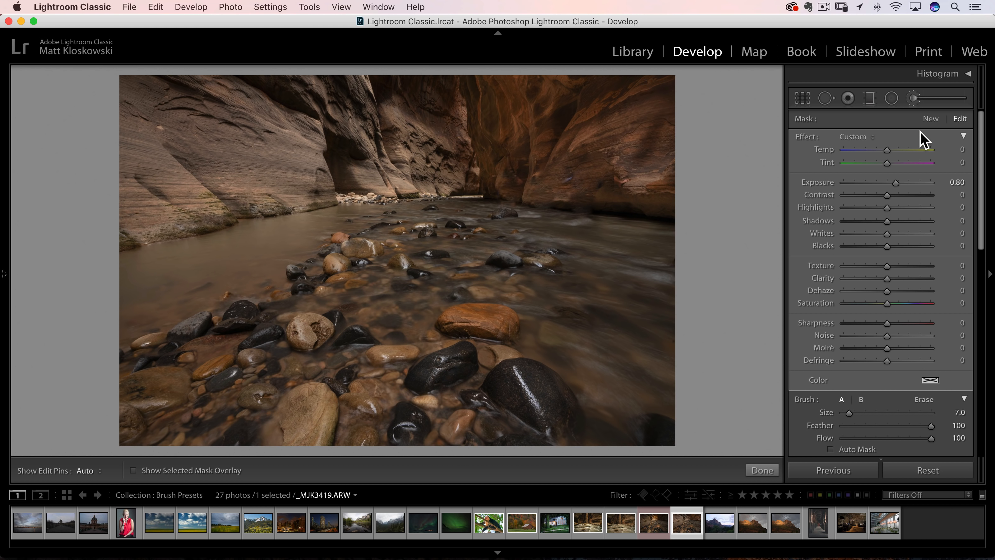
- Create another new brush adjustment with an exposure of about 0.48 and paint over the dark rocks at the river's left side
{"action": "left_click", "coordinate": [932, 119]}
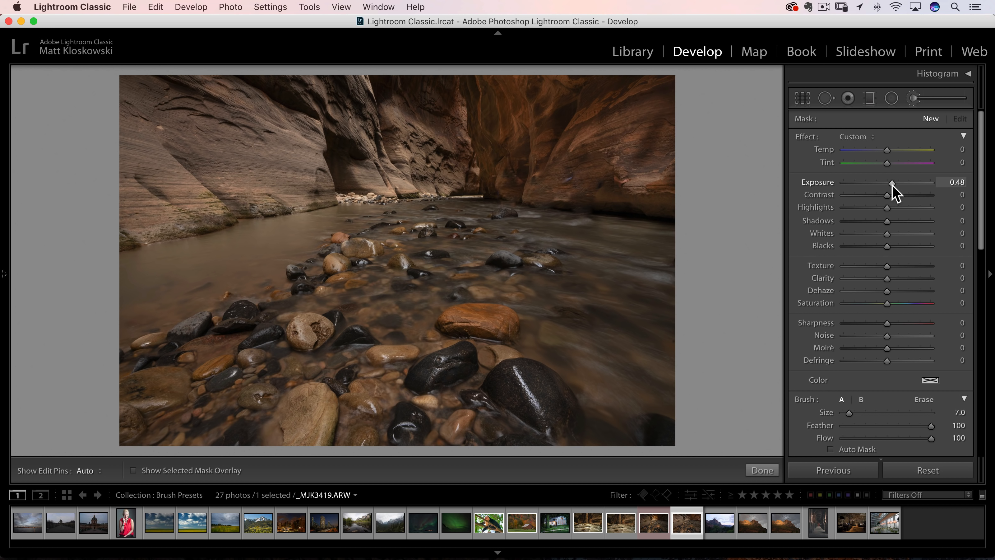
{"action": "mouse_move", "coordinate": [245, 321]}
{"action": "left_mouse_down"}
{"action": "mouse_move", "coordinate": [221, 356]}
{"action": "mouse_move", "coordinate": [235, 341]}
{"action": "left_mouse_up"}
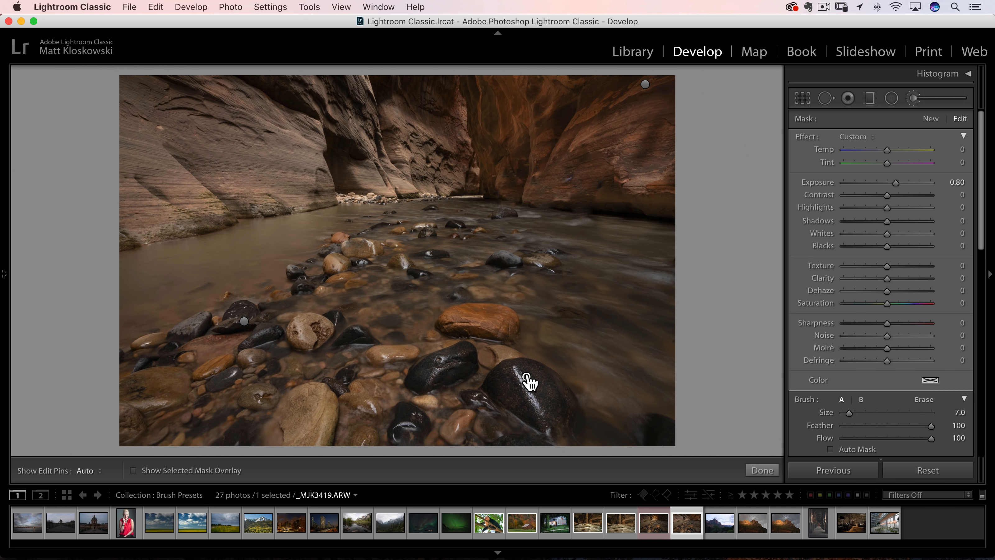
- Reset the Adjustment Brush so that all existing brush adjustments are removed from the canyon photo
{"action": "left_click", "coordinate": [645, 86]}
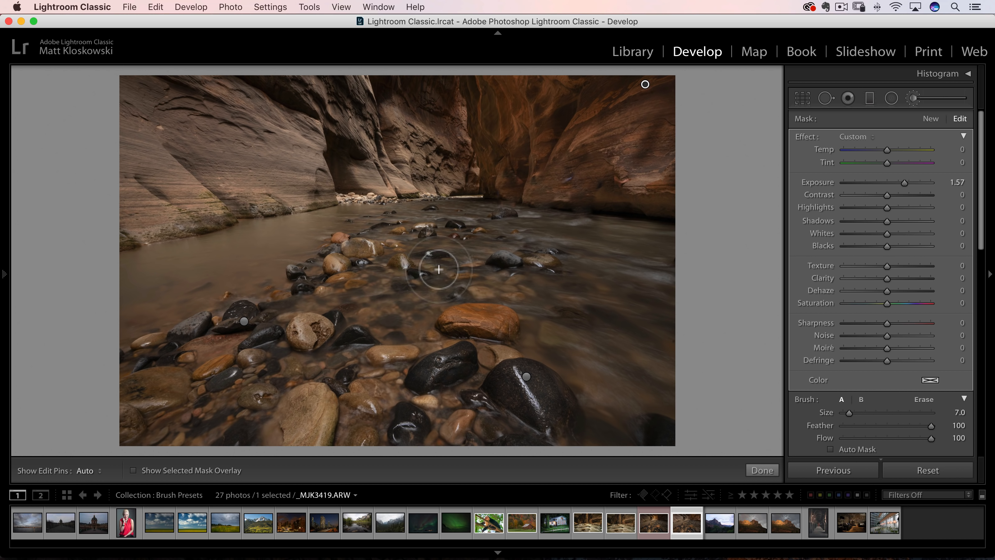
{"action": "scroll", "coordinate": [831, 362], "scroll_direction": "down", "scroll_amount": 5}
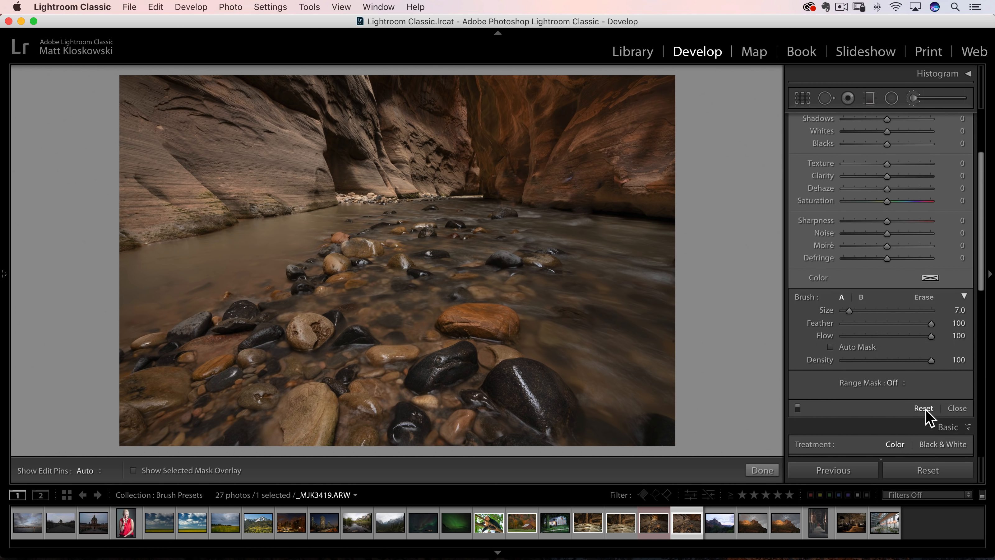
{"action": "left_click", "coordinate": [924, 409]}
{"action": "scroll", "coordinate": [878, 271], "scroll_direction": "up", "scroll_amount": 5}
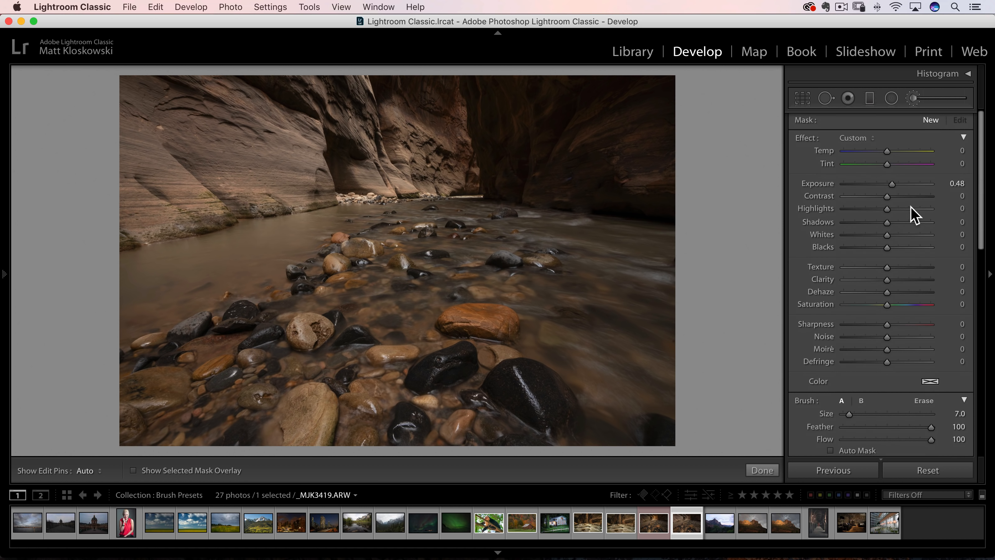
- Paint the dark right canyon wall with a new brush adjustment at exposure 1.84 and flow 38
{"action": "left_click", "coordinate": [909, 183]}
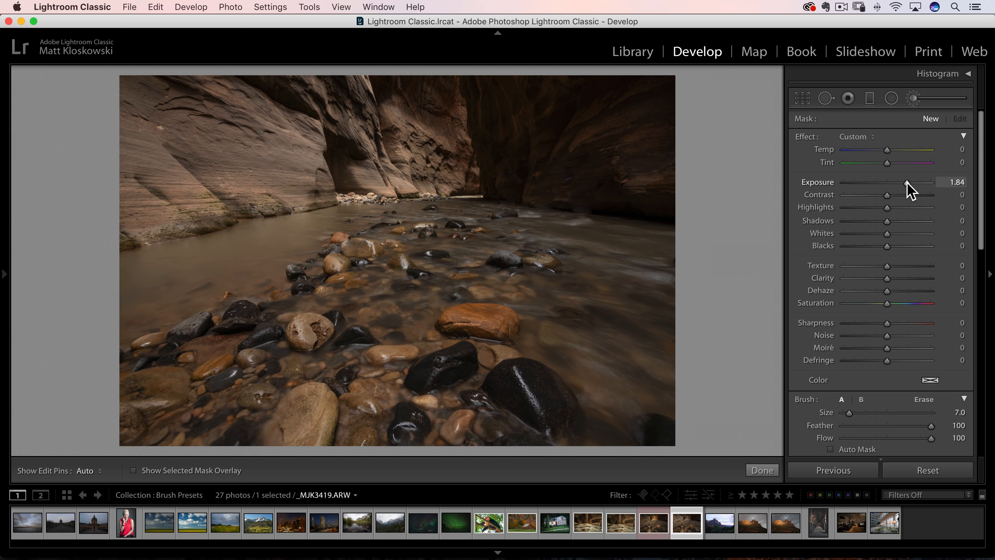
{"action": "left_click", "coordinate": [870, 438]}
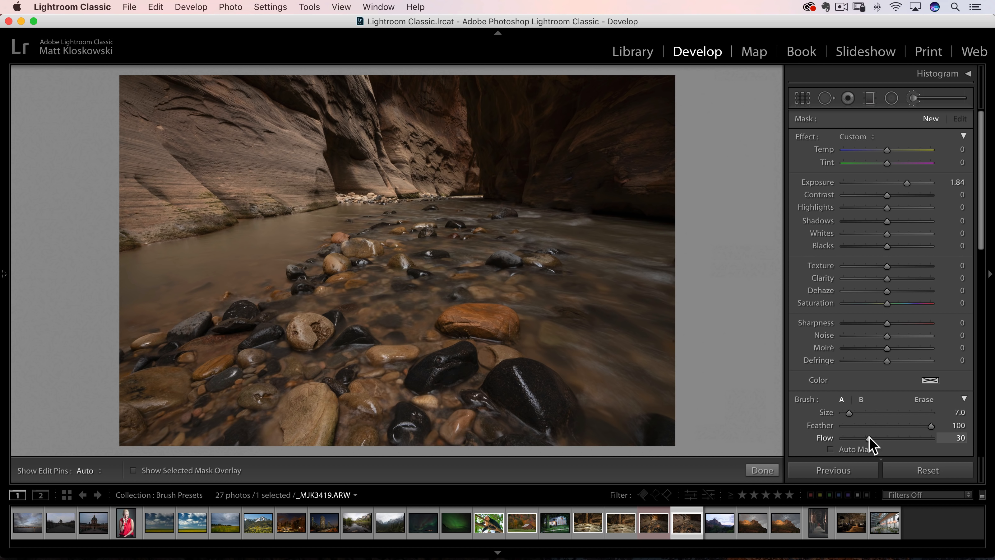
{"action": "left_click_drag", "start_coordinate": [873, 435], "coordinate": [876, 433]}
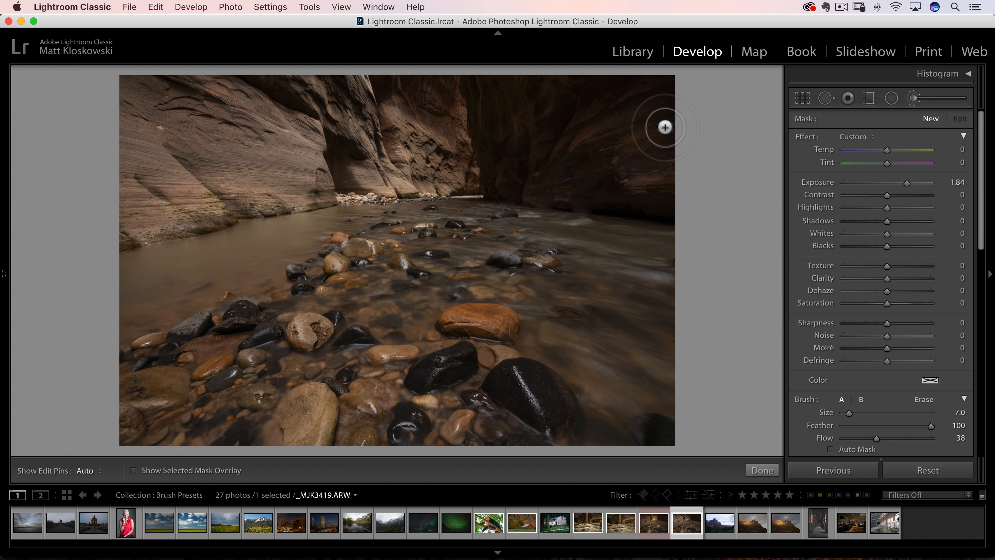
{"action": "key", "text": "h"}
{"action": "mouse_move", "coordinate": [616, 99]}
{"action": "left_mouse_down"}
{"action": "mouse_move", "coordinate": [673, 89]}
{"action": "mouse_move", "coordinate": [516, 91]}
{"action": "mouse_move", "coordinate": [496, 100]}
{"action": "mouse_move", "coordinate": [536, 160]}
{"action": "mouse_move", "coordinate": [537, 185]}
{"action": "mouse_move", "coordinate": [583, 115]}
{"action": "mouse_move", "coordinate": [651, 182]}
{"action": "left_mouse_up"}
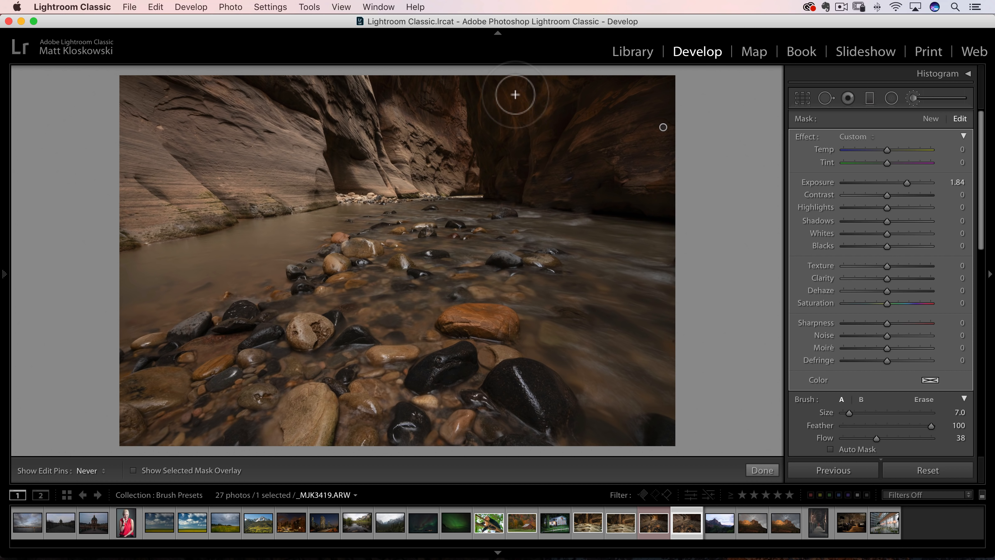
{"action": "mouse_move", "coordinate": [526, 91]}
{"action": "left_mouse_down"}
{"action": "mouse_move", "coordinate": [570, 136]}
{"action": "mouse_move", "coordinate": [628, 151]}
{"action": "mouse_move", "coordinate": [593, 160]}
{"action": "mouse_move", "coordinate": [644, 100]}
{"action": "mouse_move", "coordinate": [607, 91]}
{"action": "mouse_move", "coordinate": [615, 152]}
{"action": "mouse_move", "coordinate": [568, 125]}
{"action": "left_mouse_up"}
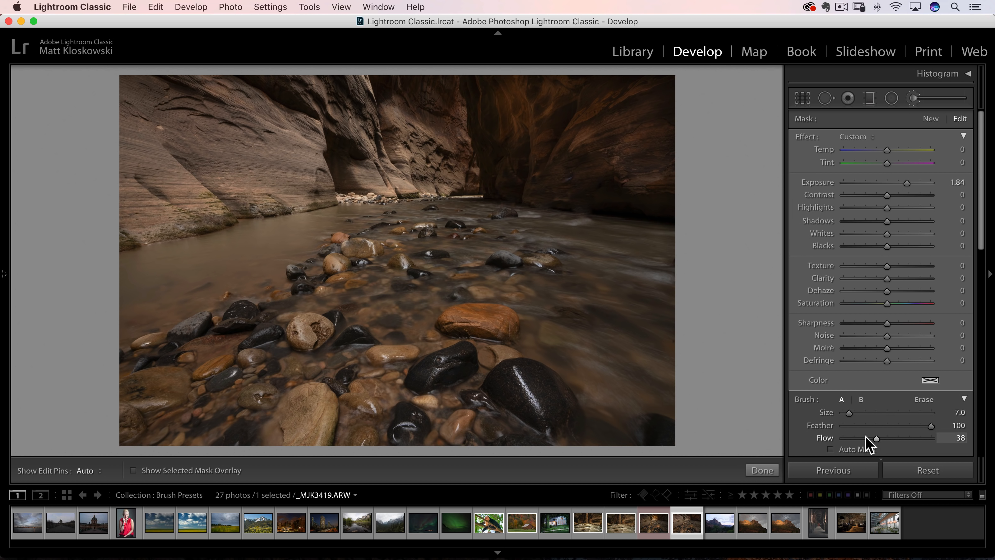
- Set the brush flow to 100 and the density to 50
{"action": "scroll", "coordinate": [865, 435], "scroll_direction": "down", "scroll_amount": 3}
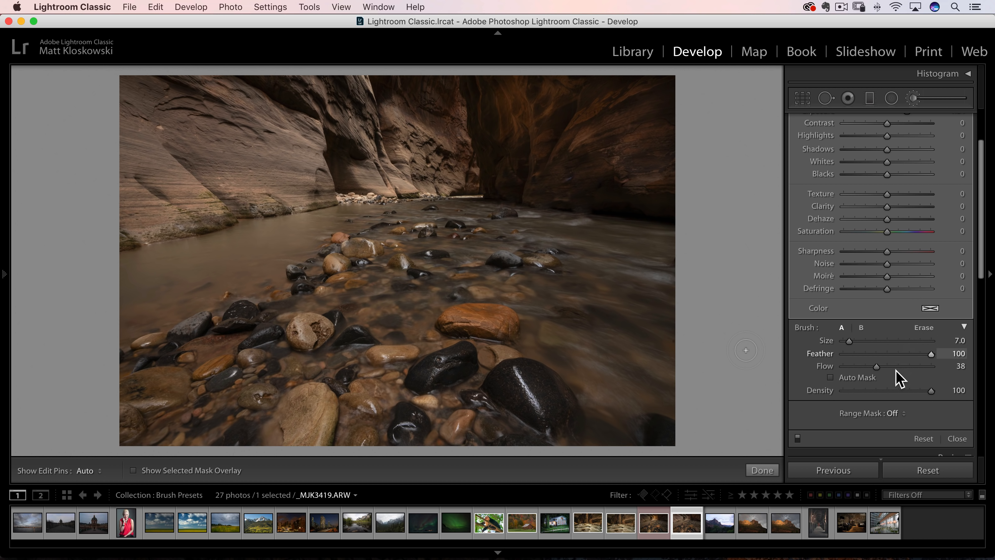
{"action": "left_click_drag", "start_coordinate": [887, 367], "coordinate": [888, 393]}
{"action": "scroll", "coordinate": [831, 198], "scroll_direction": "up", "scroll_amount": 3}
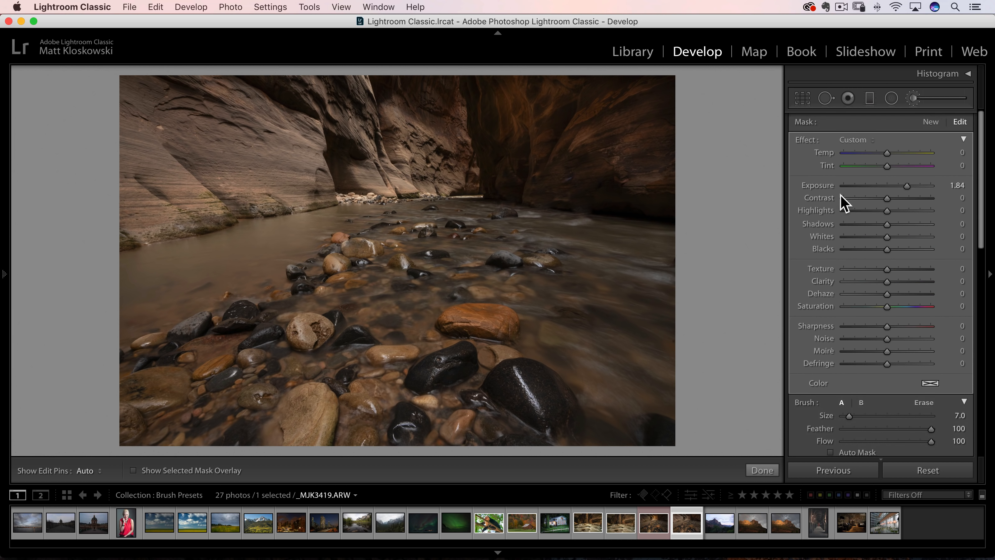
- Create a new brush adjustment with exposure -2.01 and density 100, and paint a vertical test stroke down the left canyon wall
{"action": "left_click", "coordinate": [932, 122]}
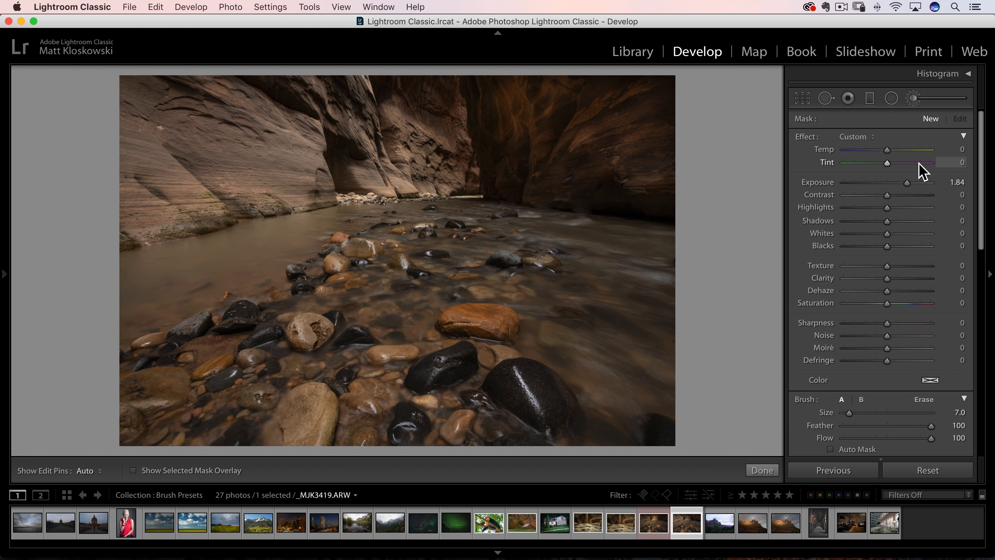
{"action": "left_click_drag", "start_coordinate": [907, 182], "coordinate": [873, 190]}
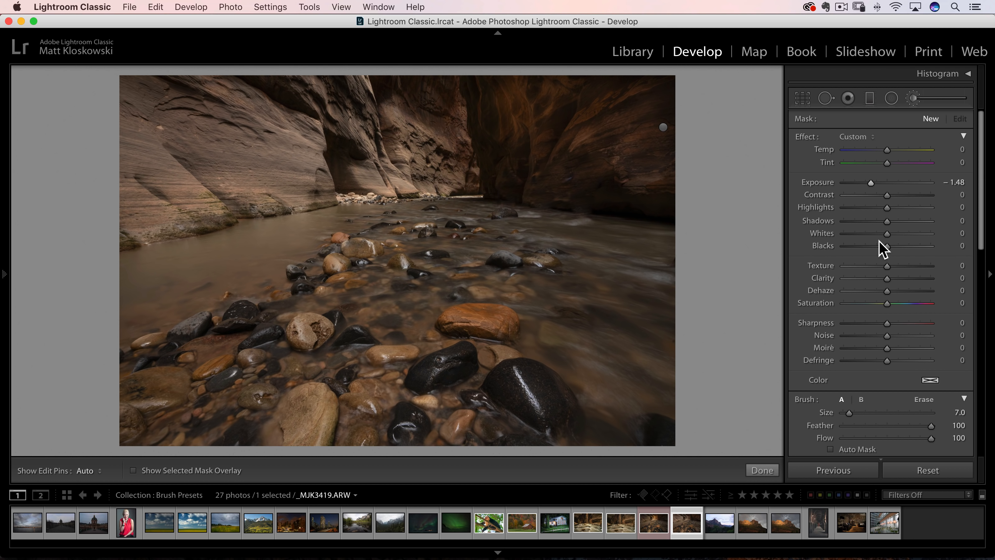
{"action": "left_click_drag", "start_coordinate": [871, 182], "coordinate": [866, 182]}
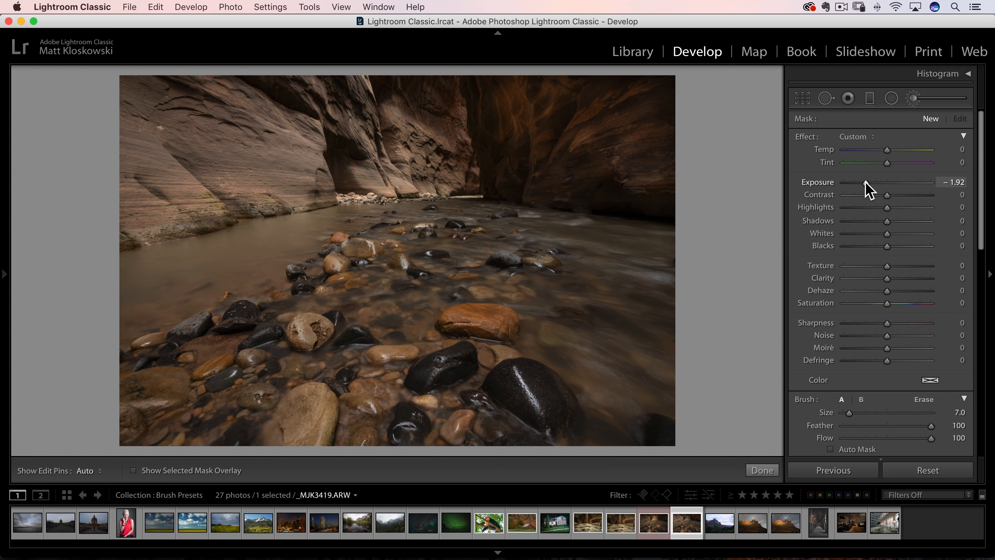
{"action": "scroll", "coordinate": [882, 417], "scroll_direction": "down", "scroll_amount": 3}
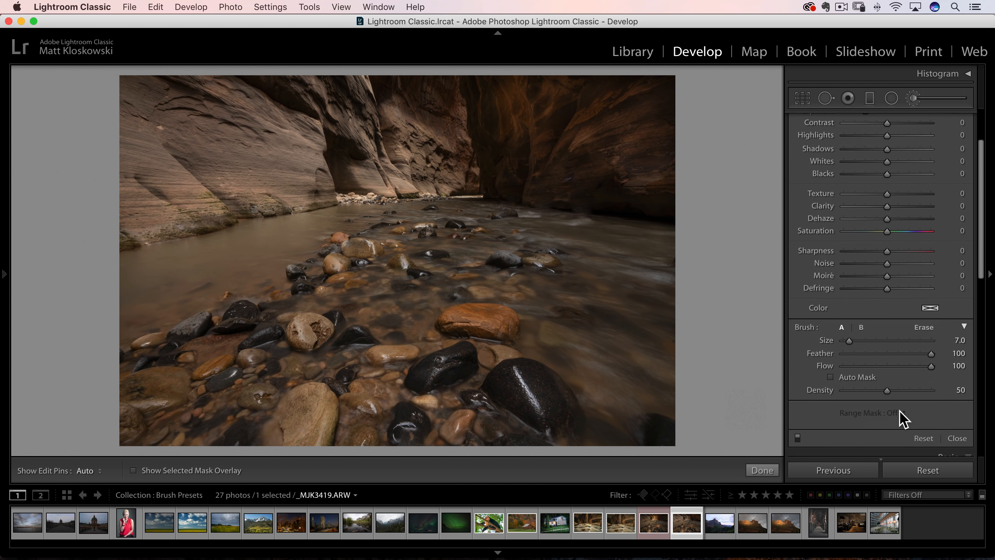
{"action": "left_click_drag", "start_coordinate": [888, 390], "coordinate": [971, 393]}
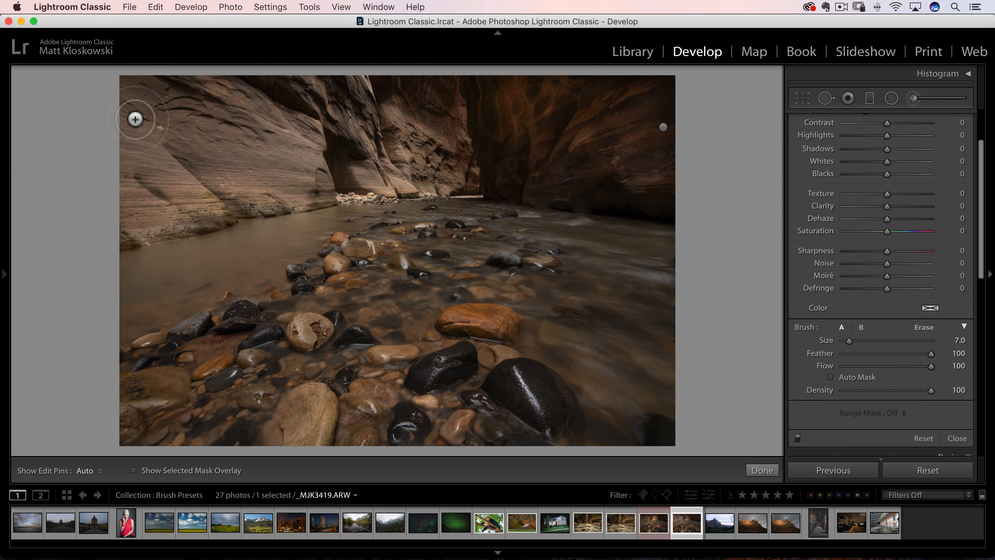
{"action": "left_click_drag", "start_coordinate": [173, 114], "coordinate": [155, 265]}
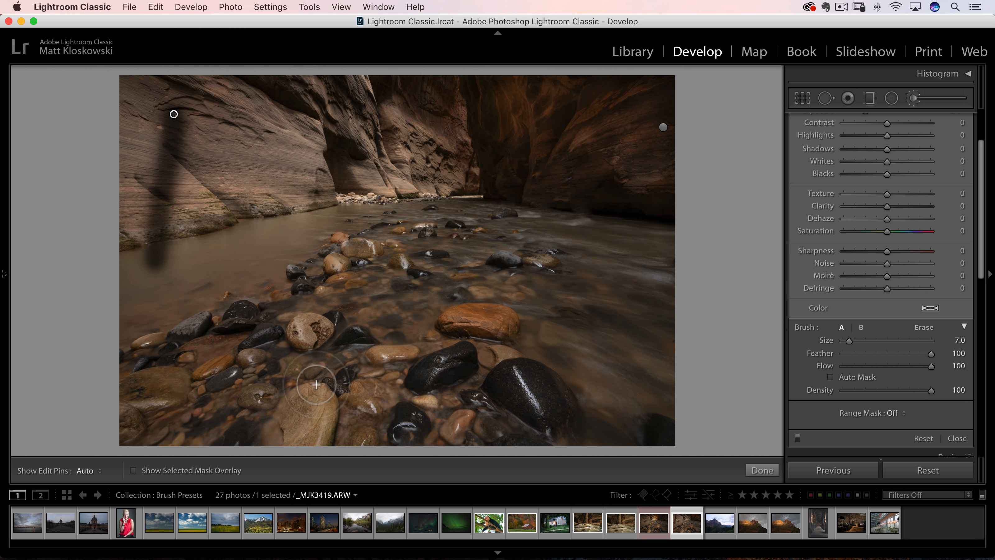
- Lower the brush density to 50 and paint repeatedly over a second vertical stroke beside the first on the left wall
{"action": "left_click_drag", "start_coordinate": [901, 391], "coordinate": [888, 391]}
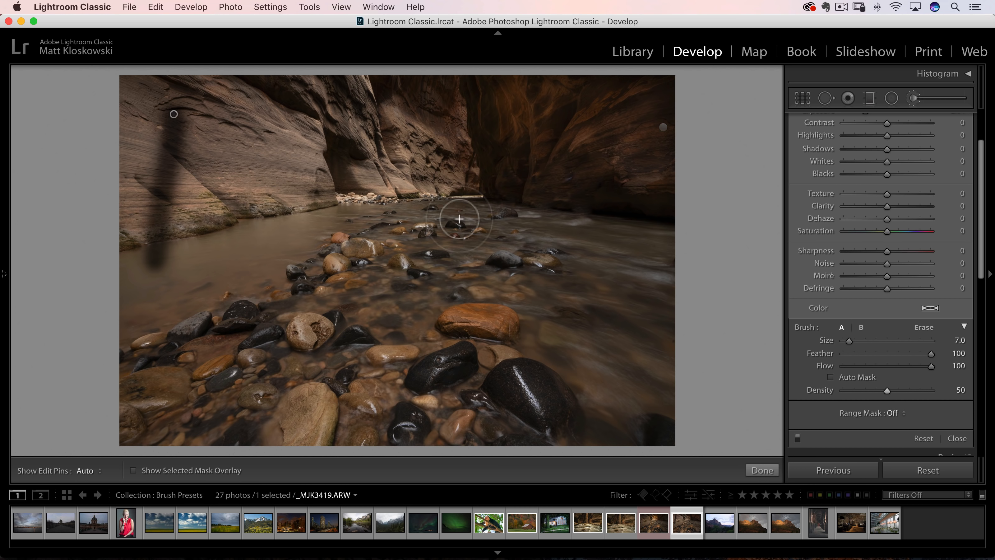
{"action": "scroll", "coordinate": [838, 280], "scroll_direction": "up", "scroll_amount": 5}
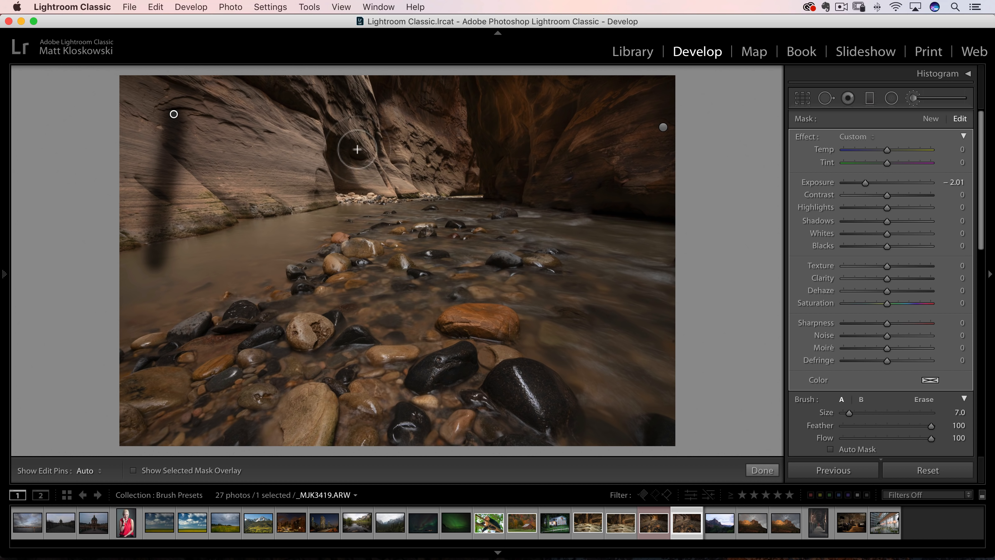
{"action": "left_click_drag", "start_coordinate": [245, 104], "coordinate": [222, 226]}
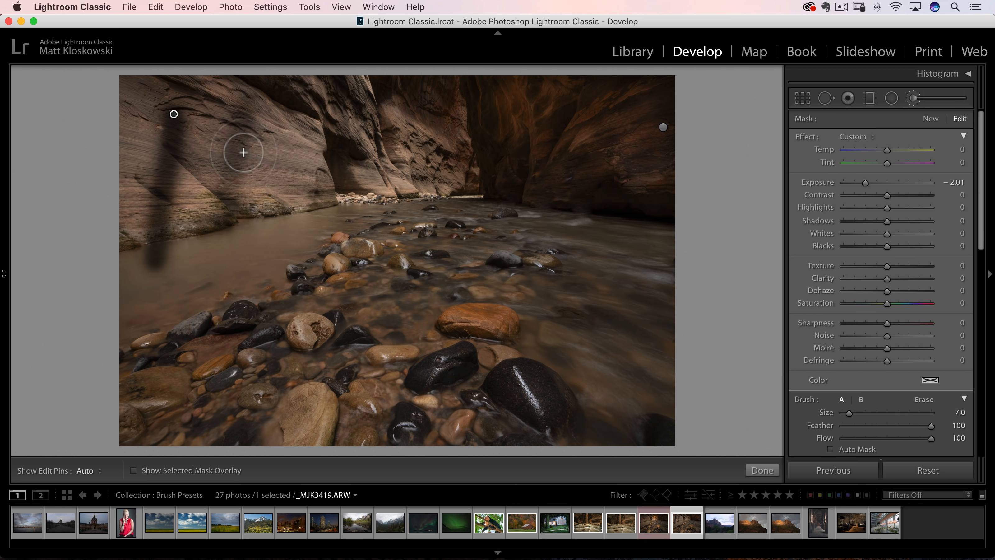
{"action": "key", "text": "h"}
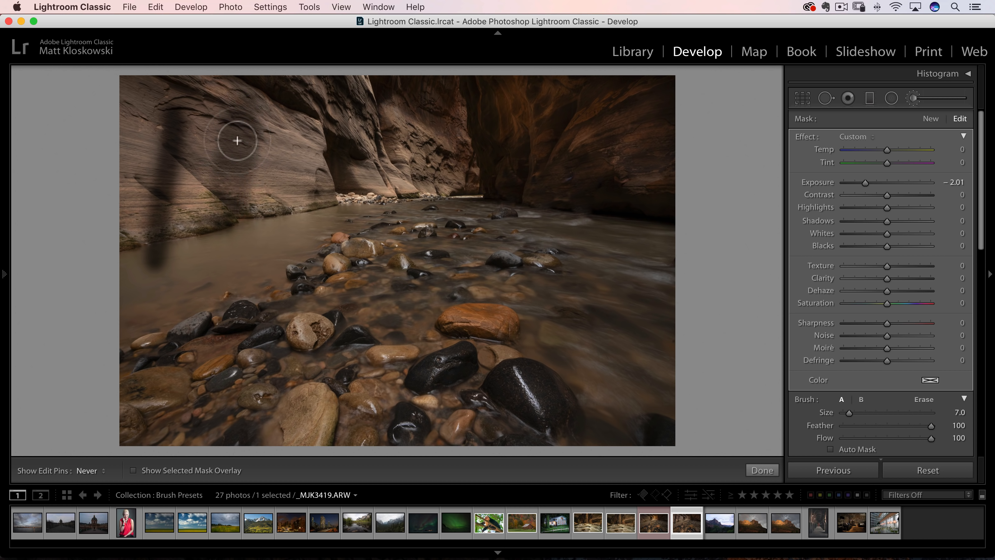
{"action": "key", "text": "h"}
{"action": "key", "text": "h"}
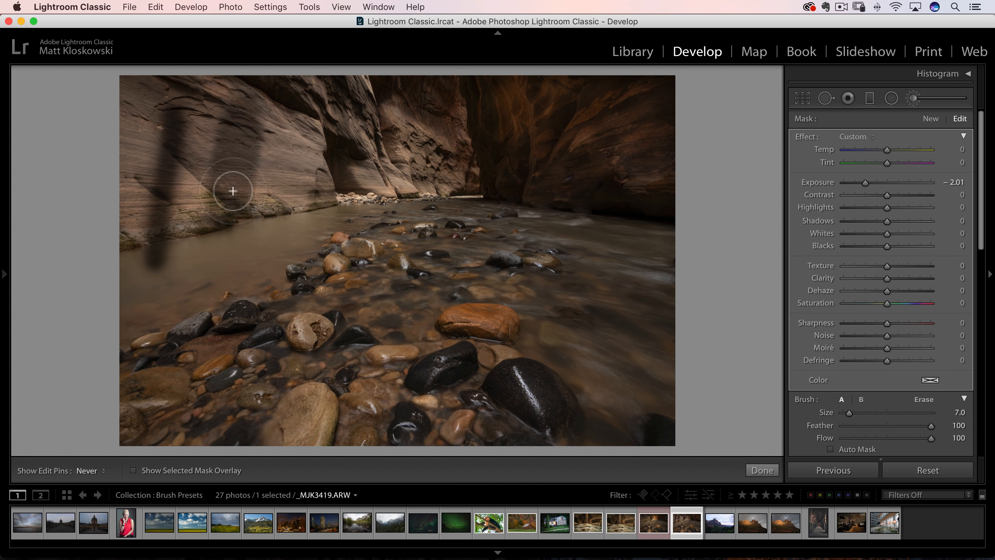
{"action": "key", "text": "h"}
{"action": "key", "text": "h"}
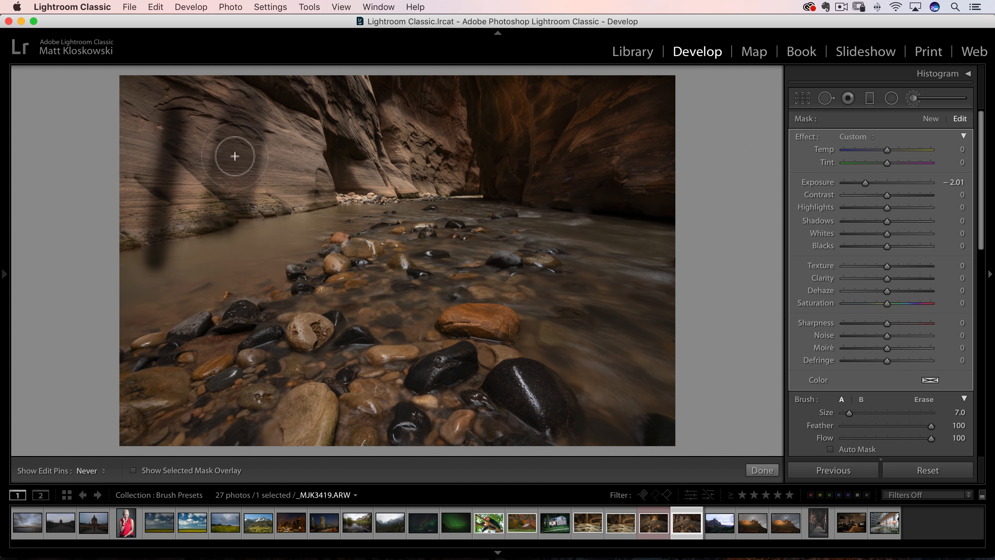
{"action": "key", "text": "h"}
- Paint a third density-50 test stroke farther right on the left wall, and delete the whole darkening adjustment
{"action": "scroll", "coordinate": [864, 267], "scroll_direction": "down", "scroll_amount": 8}
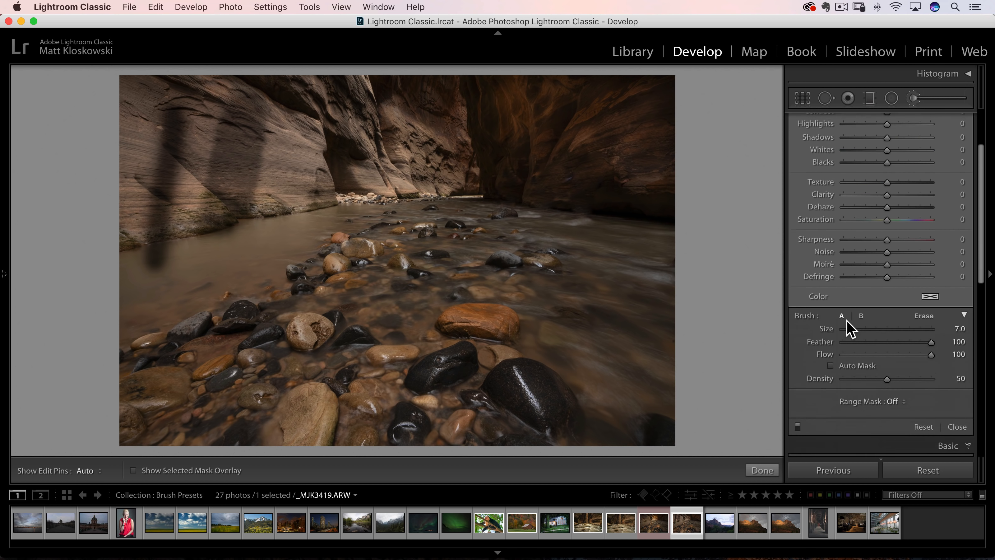
{"action": "scroll", "coordinate": [891, 275], "scroll_direction": "up", "scroll_amount": 7}
{"action": "scroll", "coordinate": [891, 275], "scroll_direction": "up", "scroll_amount": 1}
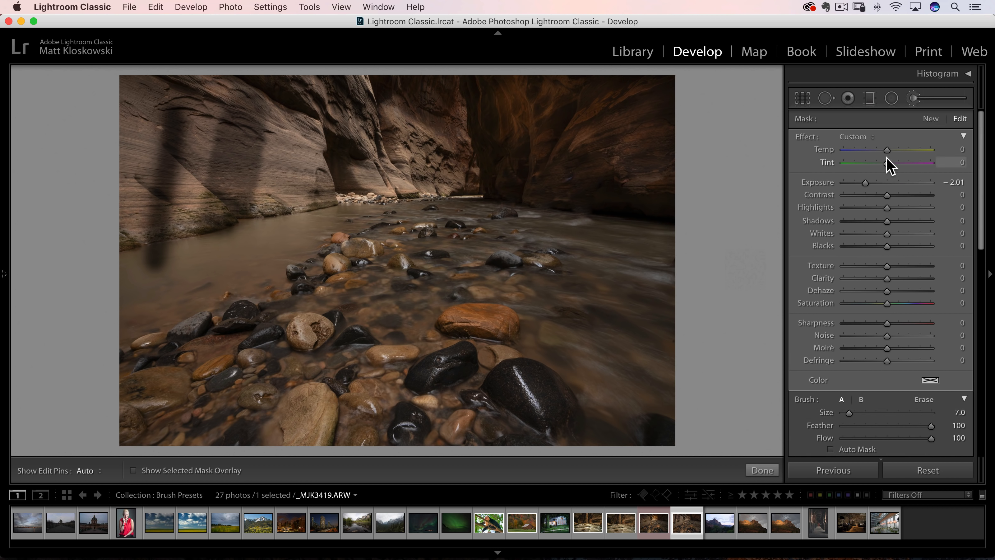
{"action": "key", "text": "h"}
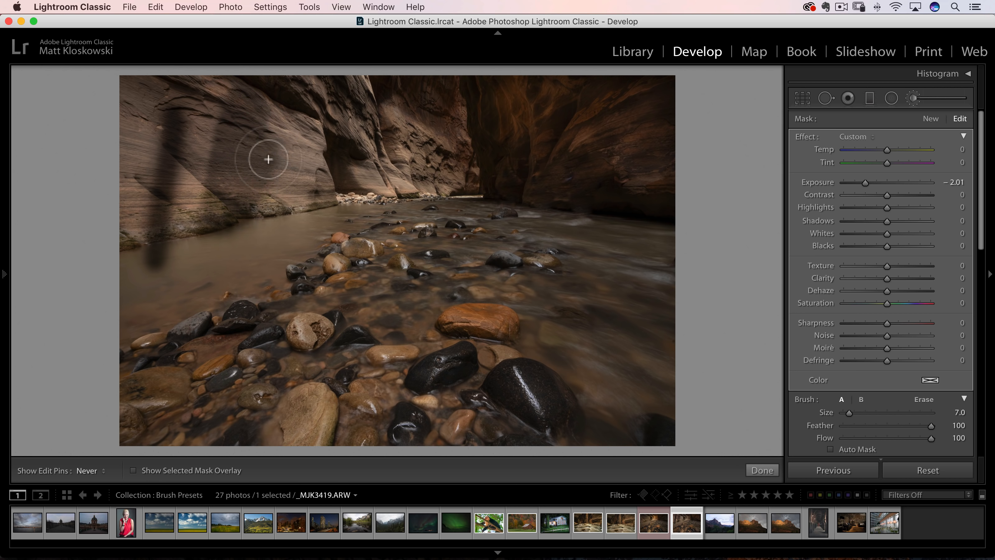
{"action": "key", "text": "h"}
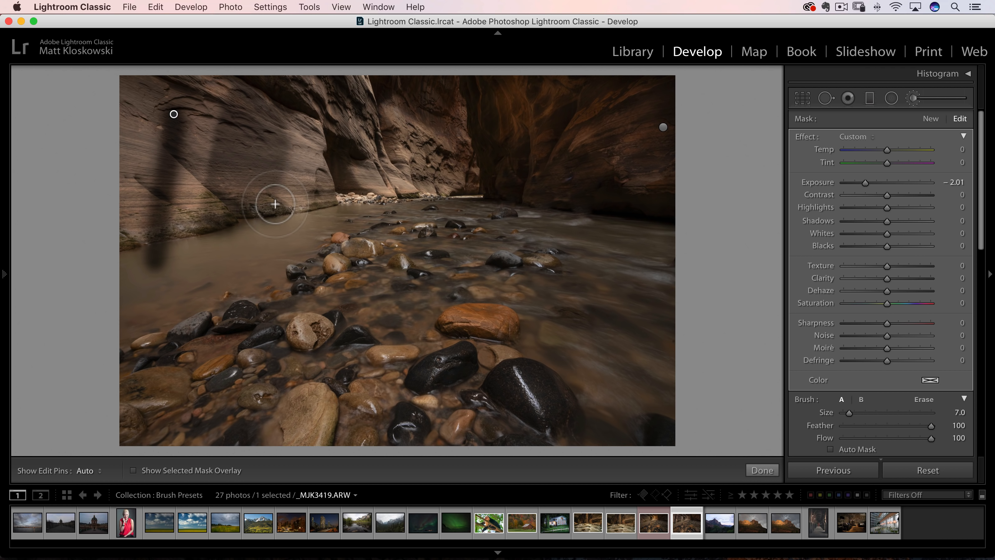
{"action": "key", "text": "Delete"}
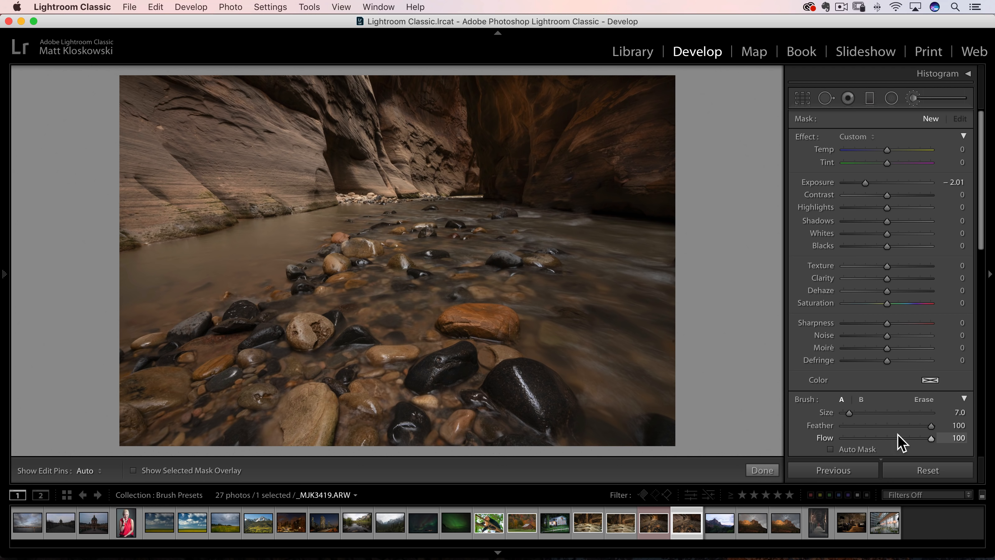
- Lower the brush flow to 51 while keeping the density at 50
{"action": "scroll", "coordinate": [898, 433], "scroll_direction": "down", "scroll_amount": 4}
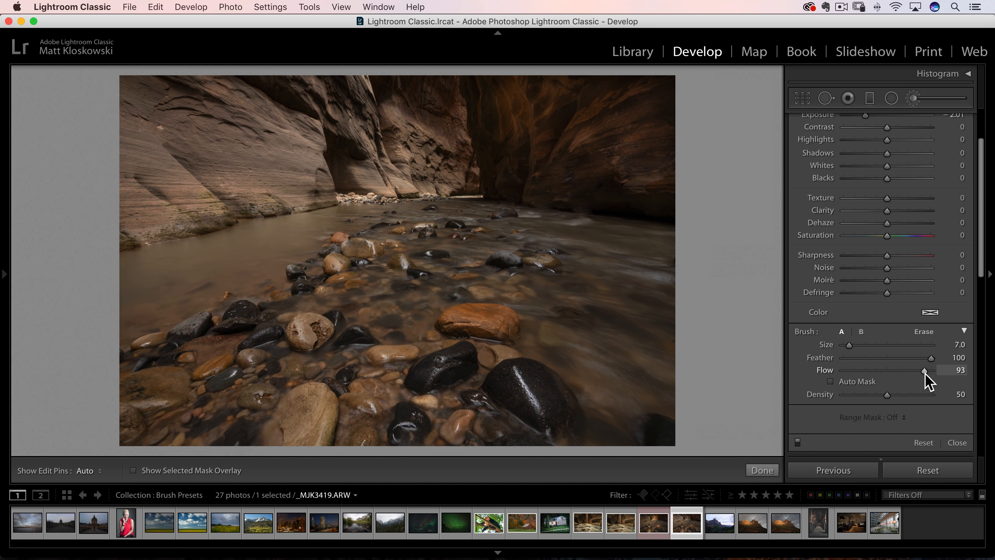
{"action": "left_click_drag", "start_coordinate": [932, 371], "coordinate": [887, 373]}
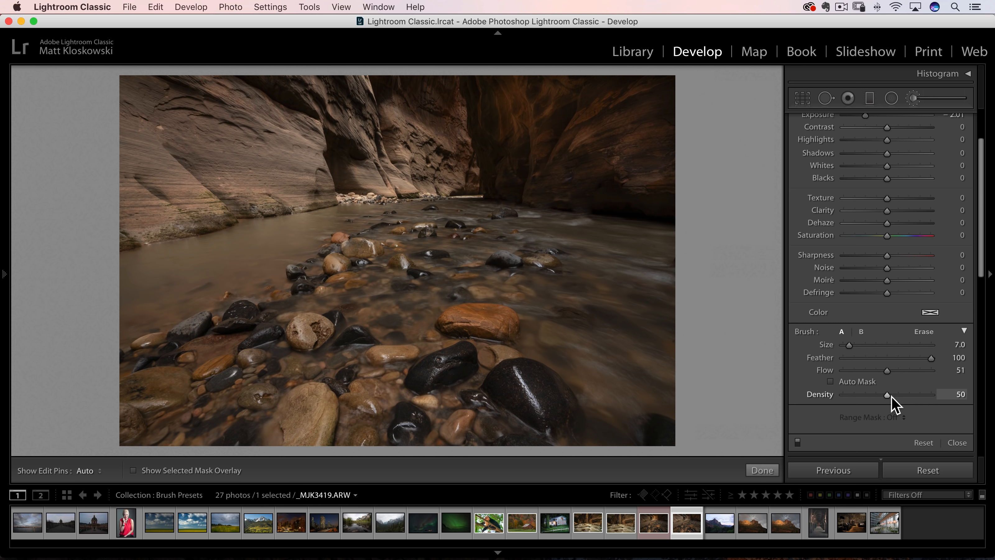
{"action": "scroll", "coordinate": [897, 369], "scroll_direction": "up", "scroll_amount": 3}
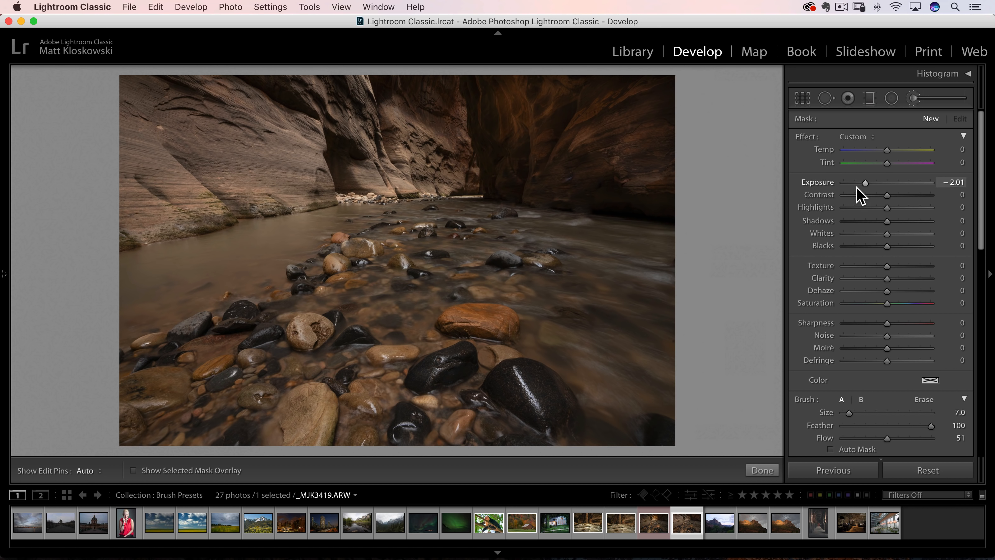
{"action": "scroll", "coordinate": [873, 329], "scroll_direction": "down", "scroll_amount": 3}
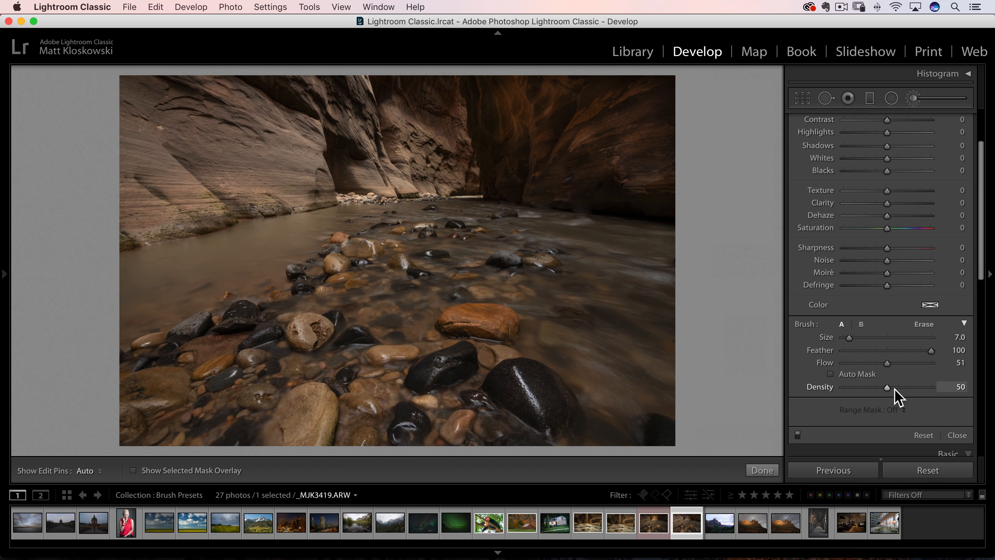
{"action": "scroll", "coordinate": [895, 392], "scroll_direction": "up", "scroll_amount": 3}
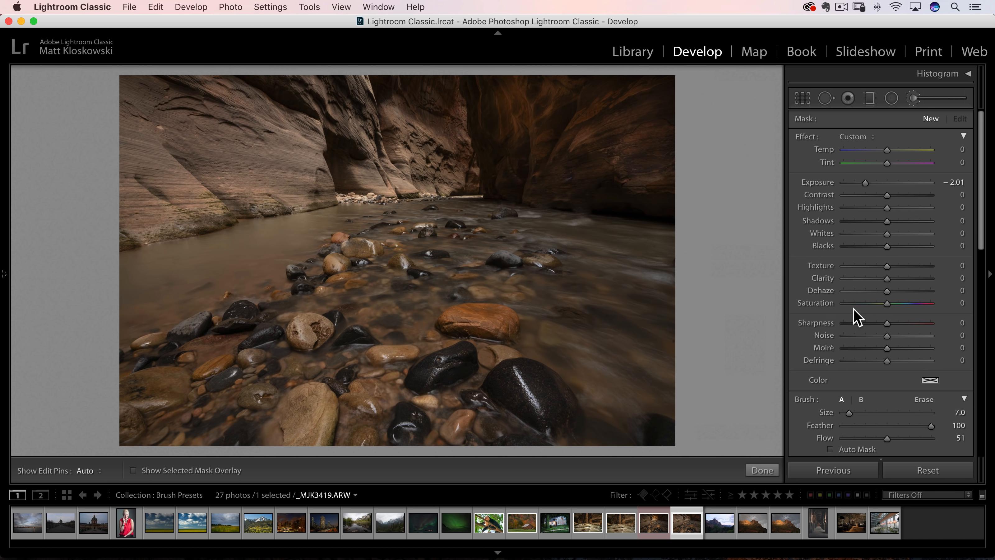
{"action": "scroll", "coordinate": [845, 376], "scroll_direction": "down", "scroll_amount": 1}
{"action": "scroll", "coordinate": [845, 376], "scroll_direction": "down", "scroll_amount": 3}
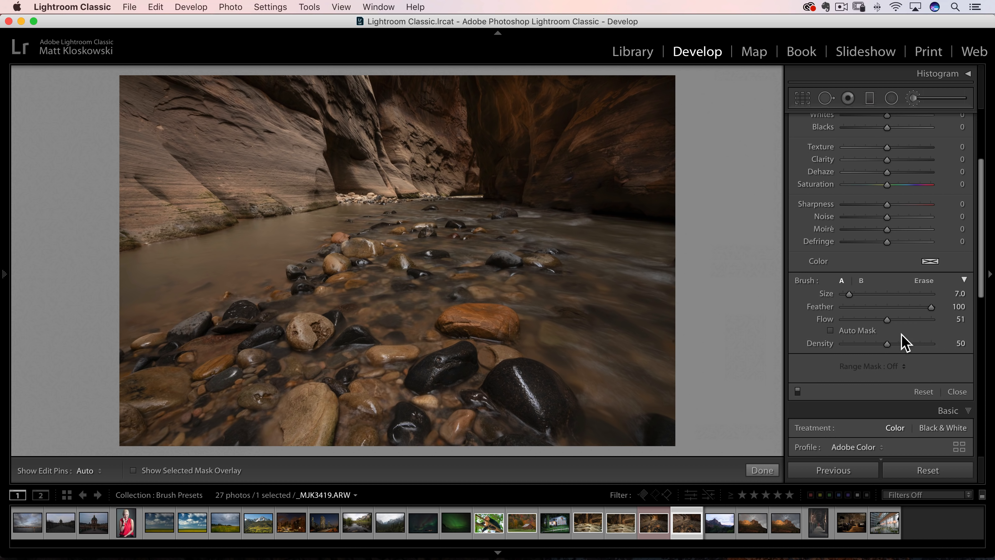
{"action": "scroll", "coordinate": [891, 319], "scroll_direction": "up", "scroll_amount": 2}
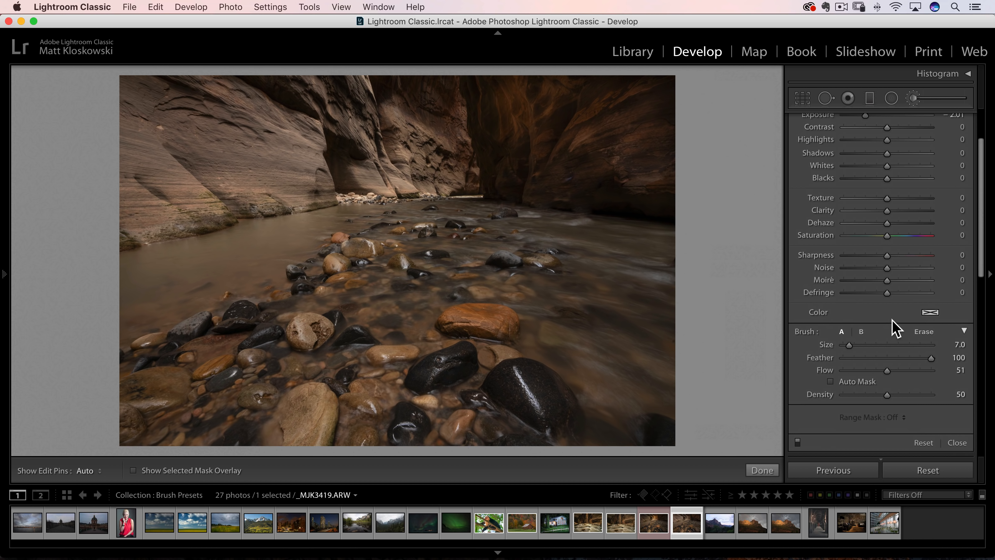
{"action": "scroll", "coordinate": [892, 320], "scroll_direction": "down", "scroll_amount": 5}
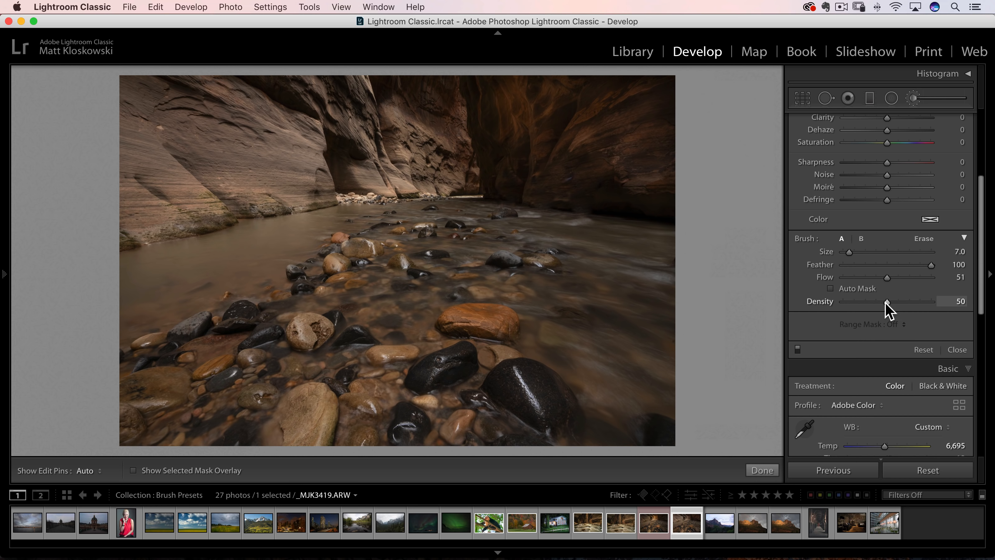
- Raise the brush density to 66 and start painting a new adjustment with exposure -2.01 on the left canyon wall
{"action": "mouse_move", "coordinate": [888, 302]}
{"action": "left_mouse_down"}
{"action": "mouse_move", "coordinate": [926, 304]}
{"action": "mouse_move", "coordinate": [895, 299]}
{"action": "left_mouse_up"}
{"action": "scroll", "coordinate": [900, 298], "scroll_direction": "up", "scroll_amount": 6}
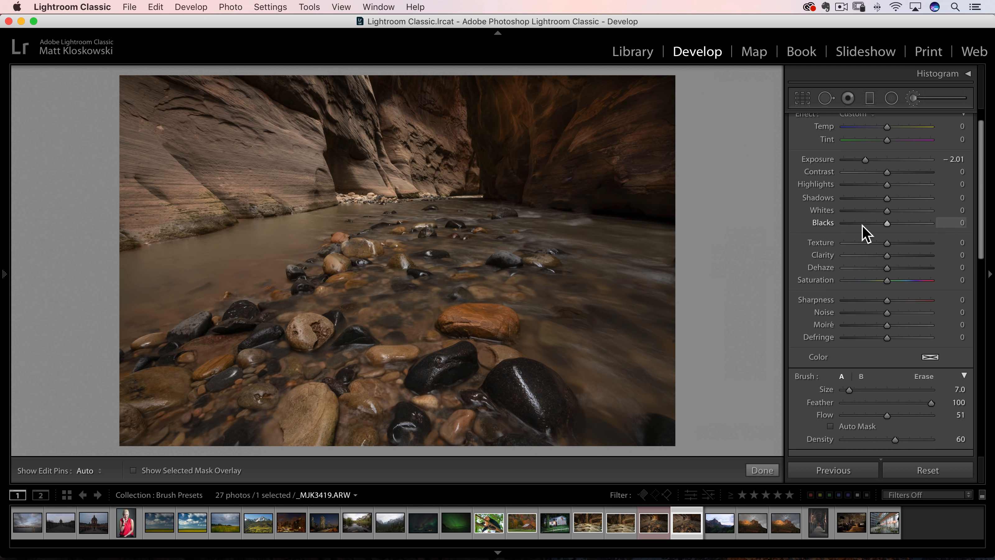
{"action": "scroll", "coordinate": [864, 234], "scroll_direction": "down", "scroll_amount": 3}
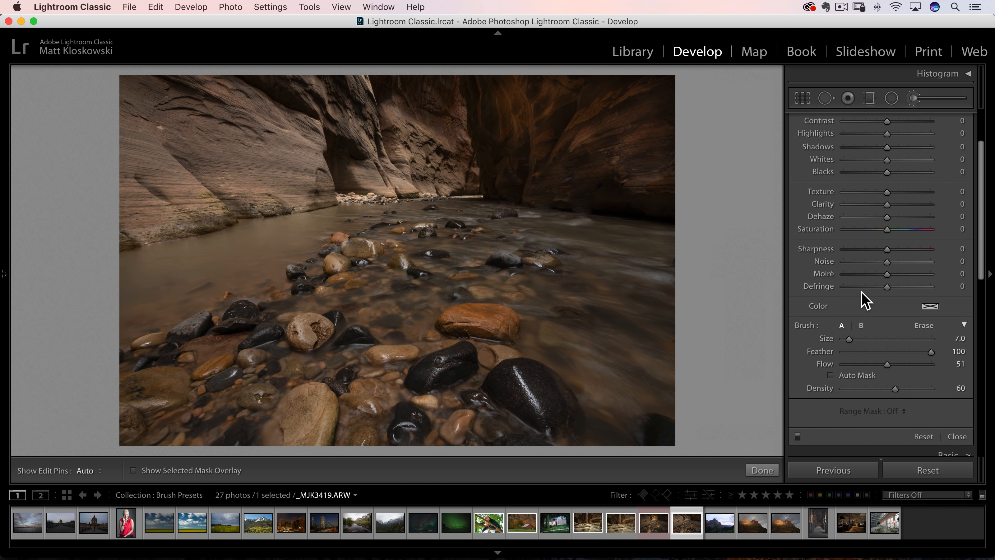
{"action": "scroll", "coordinate": [862, 299], "scroll_direction": "up", "scroll_amount": 4}
{"action": "scroll", "coordinate": [864, 302], "scroll_direction": "down", "scroll_amount": 3}
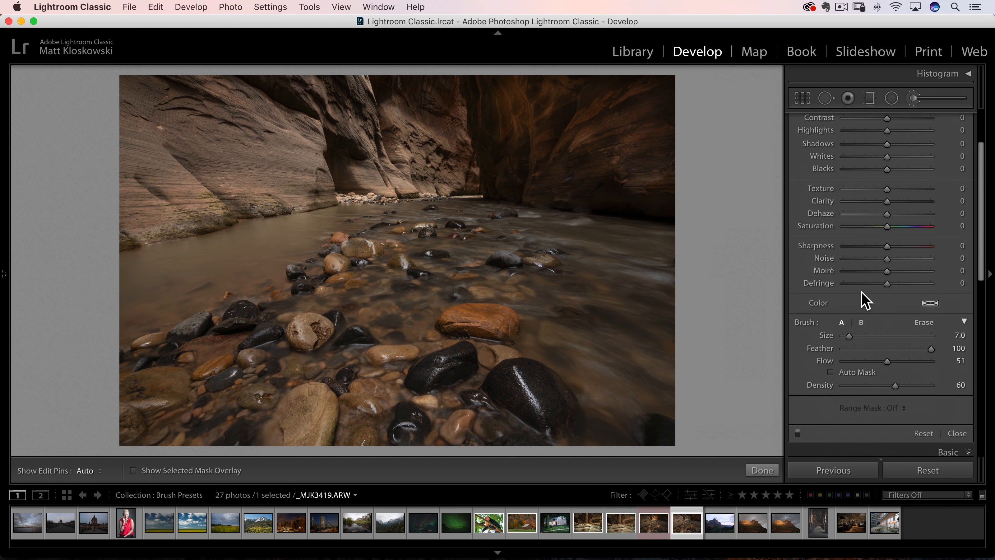
{"action": "scroll", "coordinate": [864, 302], "scroll_direction": "up", "scroll_amount": 3}
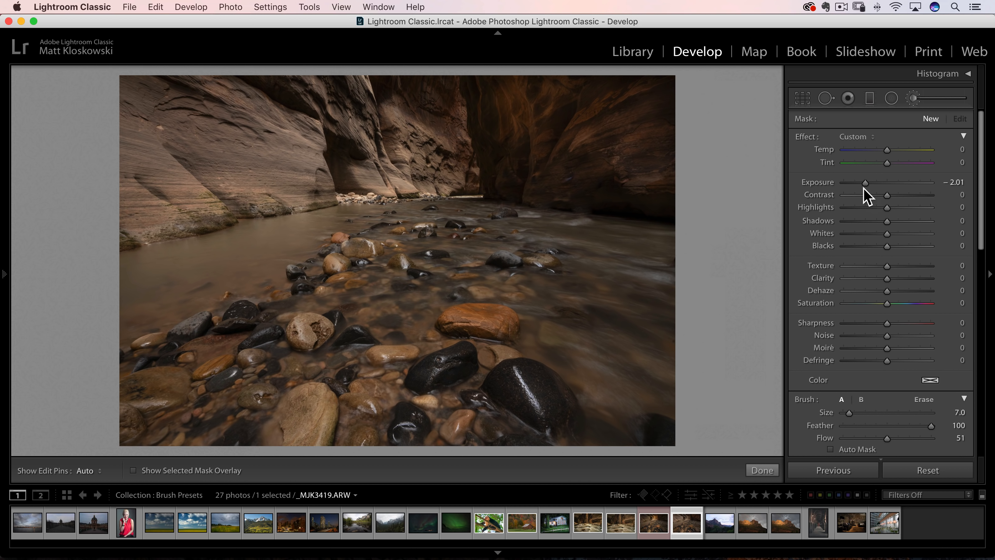
{"action": "scroll", "coordinate": [878, 322], "scroll_direction": "down", "scroll_amount": 5}
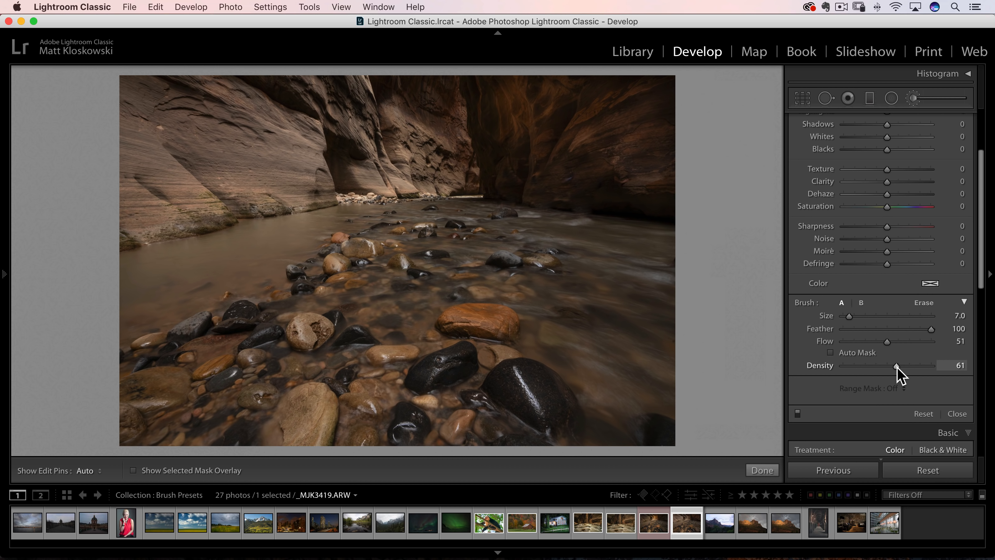
{"action": "left_click_drag", "start_coordinate": [896, 366], "coordinate": [903, 366]}
{"action": "scroll", "coordinate": [903, 372], "scroll_direction": "up", "scroll_amount": 5}
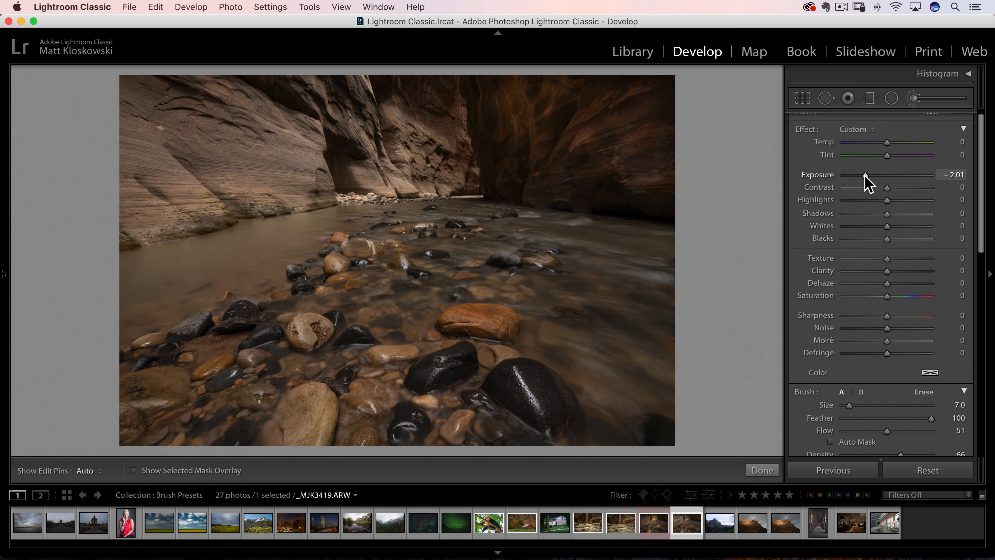
{"action": "scroll", "coordinate": [893, 400], "scroll_direction": "down", "scroll_amount": 2}
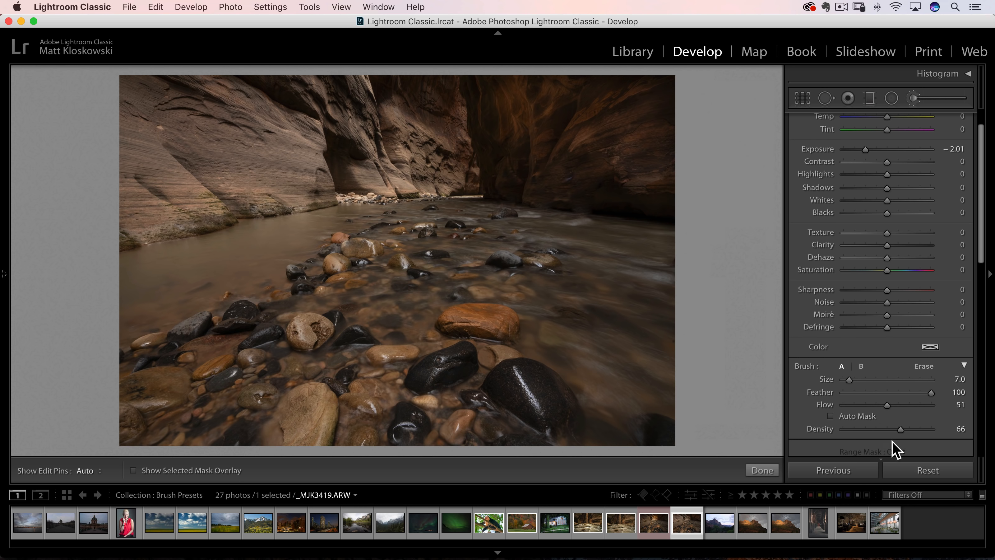
{"action": "key", "text": "h"}
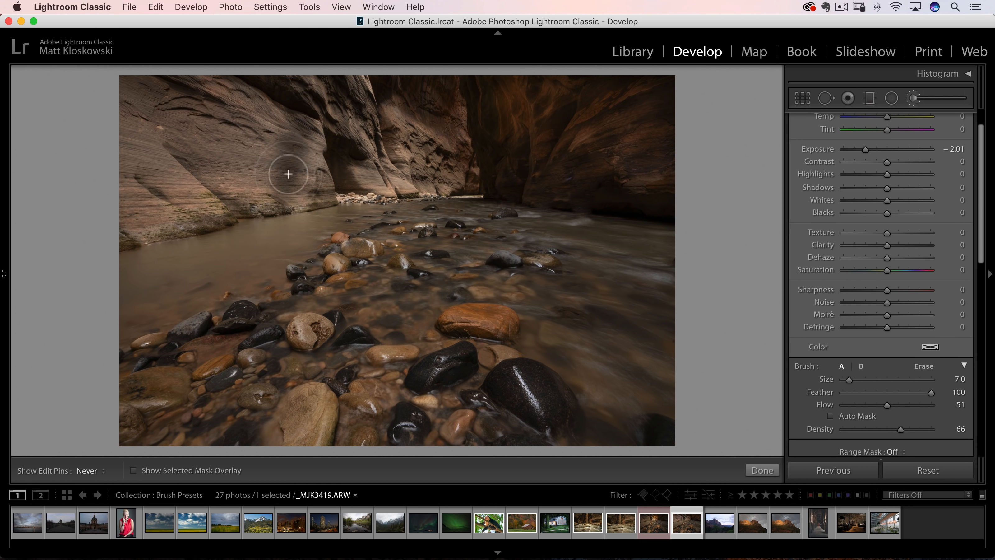
{"action": "key", "text": "h"}
- Set the brush density to 100 and lower the flow to 37
{"action": "left_click_drag", "start_coordinate": [902, 429], "coordinate": [964, 433]}
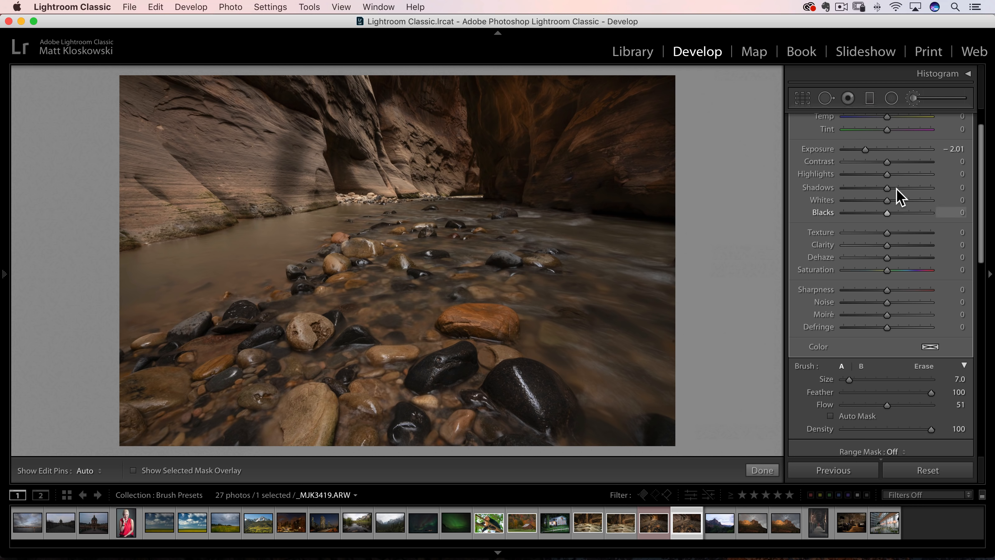
{"action": "left_click", "coordinate": [865, 405]}
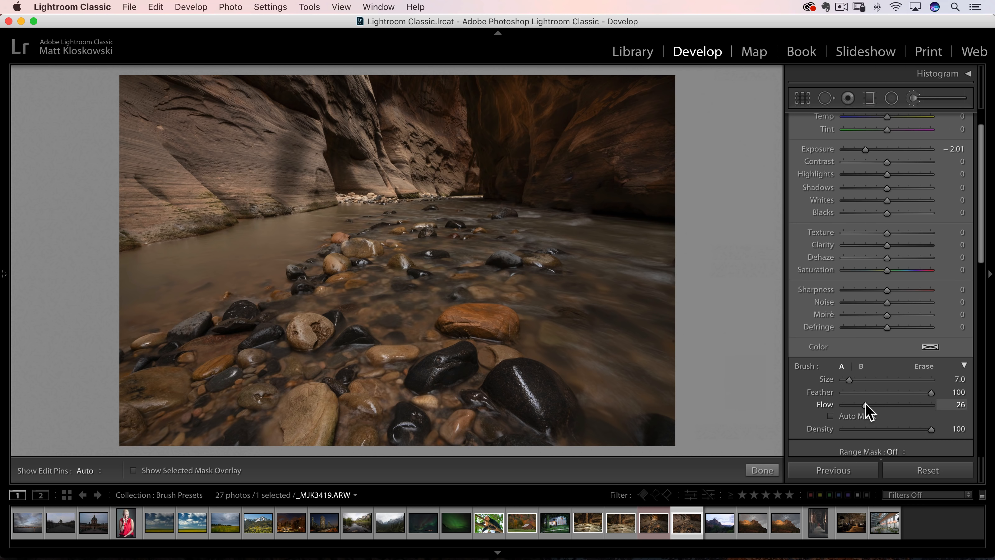
{"action": "left_click_drag", "start_coordinate": [873, 403], "coordinate": [876, 405]}
- Enlarge the brush to size 10 and darken the left canyon wall, its upper edge and the water along the left side
{"action": "key", "text": "h"}
{"action": "mouse_move", "coordinate": [235, 168]}
{"action": "left_mouse_down"}
{"action": "mouse_move", "coordinate": [159, 205]}
{"action": "mouse_move", "coordinate": [211, 211]}
{"action": "mouse_move", "coordinate": [121, 150]}
{"action": "mouse_move", "coordinate": [172, 122]}
{"action": "mouse_move", "coordinate": [107, 90]}
{"action": "mouse_move", "coordinate": [189, 87]}
{"action": "mouse_move", "coordinate": [292, 103]}
{"action": "mouse_move", "coordinate": [349, 125]}
{"action": "mouse_move", "coordinate": [354, 160]}
{"action": "mouse_move", "coordinate": [289, 145]}
{"action": "mouse_move", "coordinate": [298, 180]}
{"action": "mouse_move", "coordinate": [270, 162]}
{"action": "mouse_move", "coordinate": [325, 132]}
{"action": "mouse_move", "coordinate": [324, 182]}
{"action": "mouse_move", "coordinate": [335, 142]}
{"action": "mouse_move", "coordinate": [367, 181]}
{"action": "mouse_move", "coordinate": [386, 168]}
{"action": "mouse_move", "coordinate": [361, 168]}
{"action": "mouse_move", "coordinate": [376, 167]}
{"action": "mouse_move", "coordinate": [362, 147]}
{"action": "mouse_move", "coordinate": [267, 148]}
{"action": "mouse_move", "coordinate": [261, 172]}
{"action": "mouse_move", "coordinate": [179, 153]}
{"action": "mouse_move", "coordinate": [165, 100]}
{"action": "mouse_move", "coordinate": [203, 87]}
{"action": "mouse_move", "coordinate": [188, 123]}
{"action": "mouse_move", "coordinate": [288, 157]}
{"action": "mouse_move", "coordinate": [329, 143]}
{"action": "mouse_move", "coordinate": [336, 165]}
{"action": "mouse_move", "coordinate": [341, 110]}
{"action": "mouse_move", "coordinate": [311, 176]}
{"action": "mouse_move", "coordinate": [309, 160]}
{"action": "mouse_move", "coordinate": [352, 85]}
{"action": "mouse_move", "coordinate": [368, 70]}
{"action": "left_mouse_up"}
{"action": "key", "text": "bracketright"}
{"action": "key", "text": "bracketright"}
{"action": "key", "text": "bracketright"}
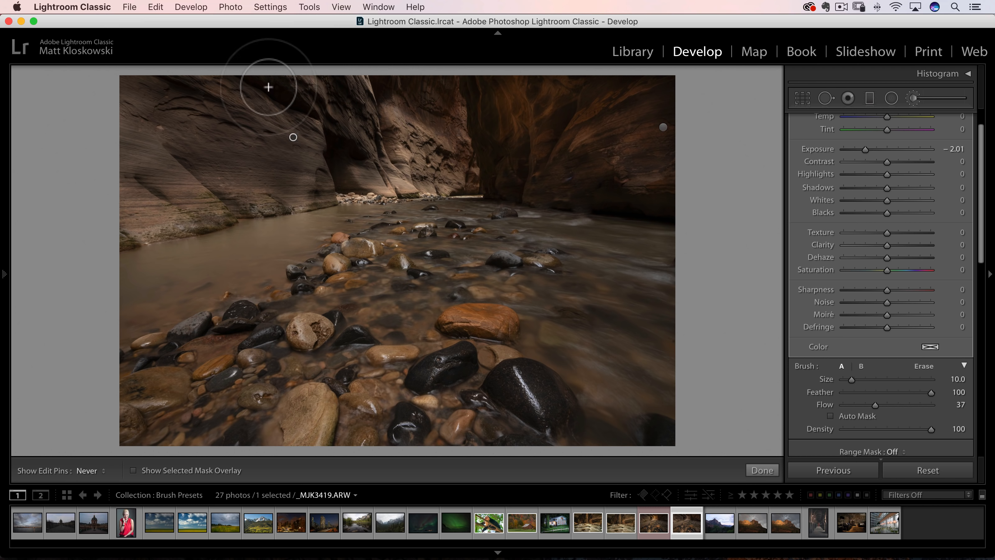
{"action": "mouse_move", "coordinate": [269, 85]}
{"action": "left_mouse_down"}
{"action": "mouse_move", "coordinate": [160, 122]}
{"action": "mouse_move", "coordinate": [160, 147]}
{"action": "mouse_move", "coordinate": [140, 145]}
{"action": "mouse_move", "coordinate": [146, 115]}
{"action": "mouse_move", "coordinate": [346, 111]}
{"action": "left_mouse_up"}
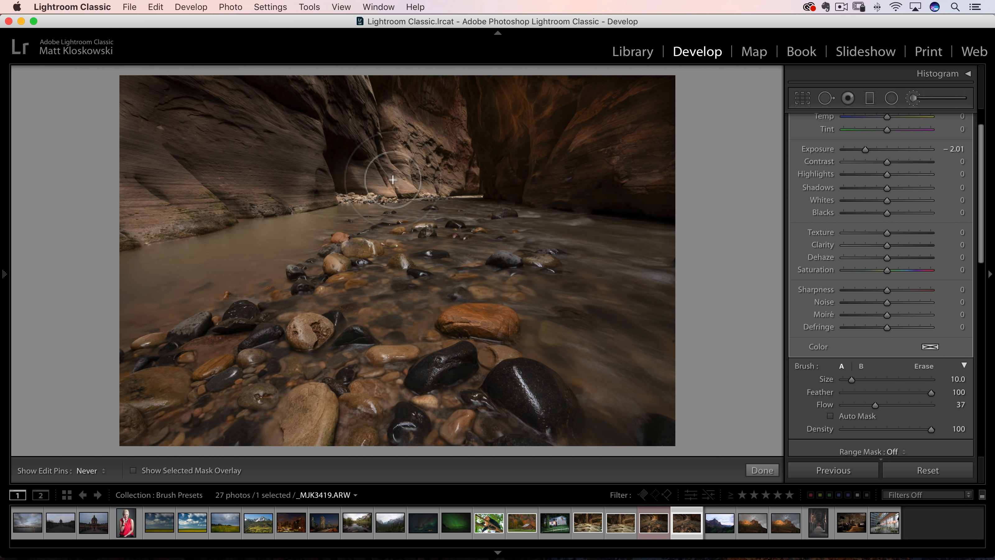
{"action": "mouse_move", "coordinate": [150, 282]}
{"action": "left_mouse_down"}
{"action": "mouse_move", "coordinate": [233, 223]}
{"action": "mouse_move", "coordinate": [95, 357]}
{"action": "left_mouse_up"}
{"action": "mouse_move", "coordinate": [244, 287]}
{"action": "left_mouse_down"}
{"action": "mouse_move", "coordinate": [255, 303]}
{"action": "mouse_move", "coordinate": [333, 251]}
{"action": "mouse_move", "coordinate": [347, 261]}
{"action": "left_mouse_up"}
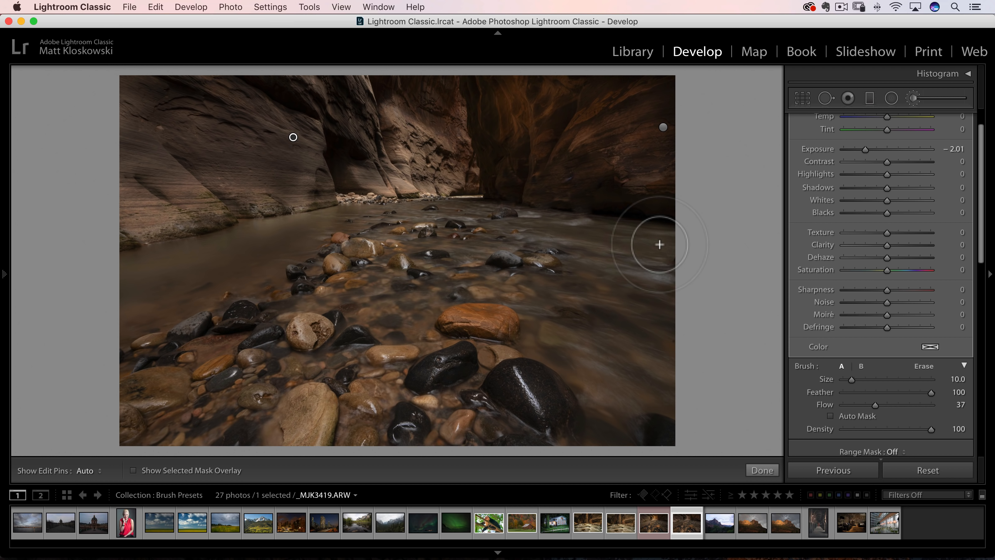
- Toggle the edit pins to inspect the painted darkening, and delete the adjustment pinned on the left wall
{"action": "key", "text": "h"}
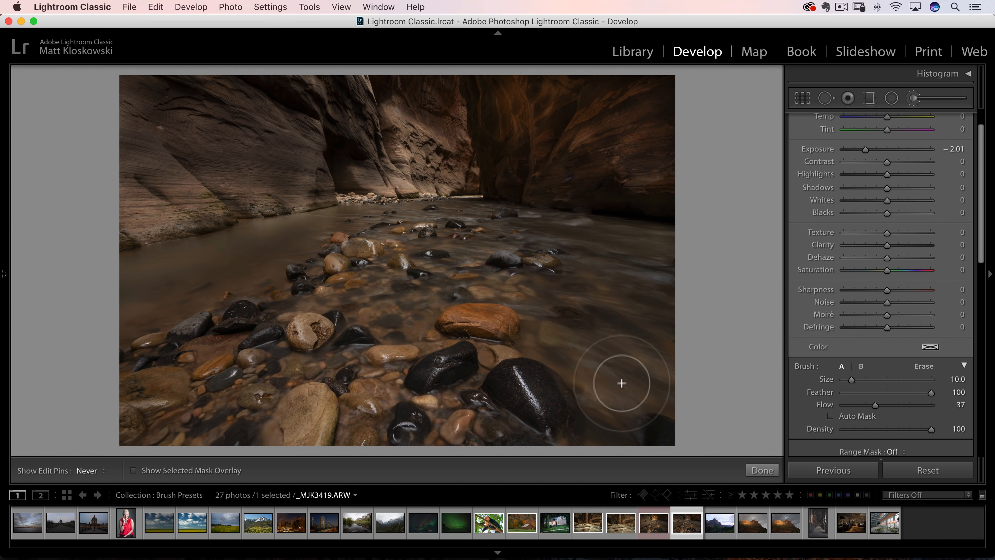
{"action": "key", "text": "h"}
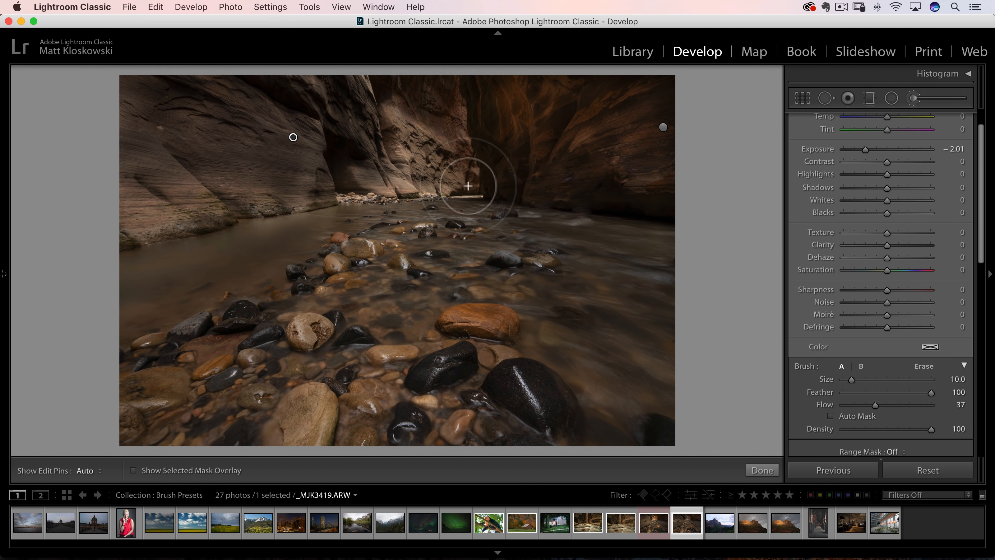
{"action": "key", "text": "h"}
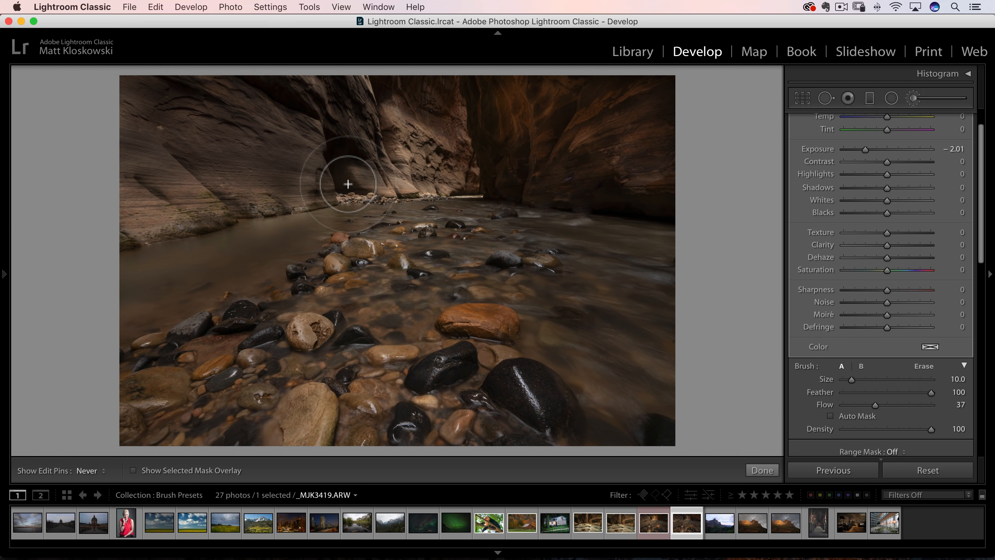
{"action": "key", "text": "h"}
{"action": "key", "text": "h"}
{"action": "key", "text": "h"}
{"action": "key", "text": "h"}
{"action": "key", "text": "h"}
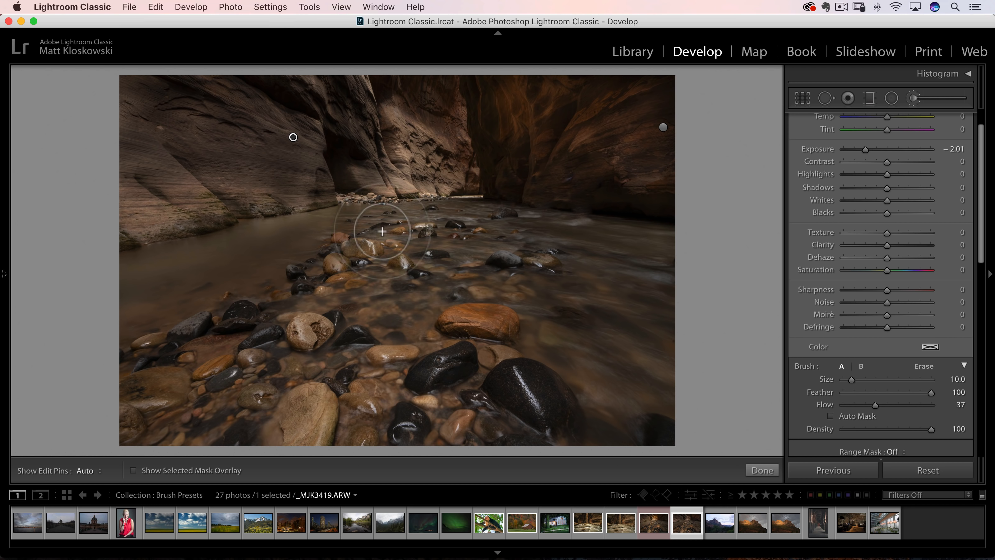
{"action": "key", "text": "Delete"}
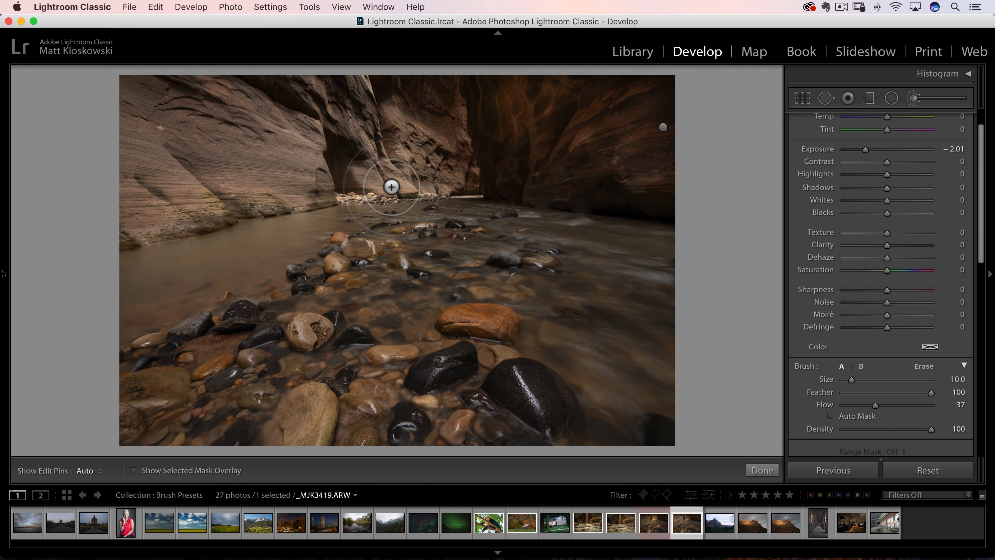
- Paint a new darkening adjustment with exposure -2.01 starting at the canyon's far end and extending over the left wall and water
{"action": "key", "text": "h"}
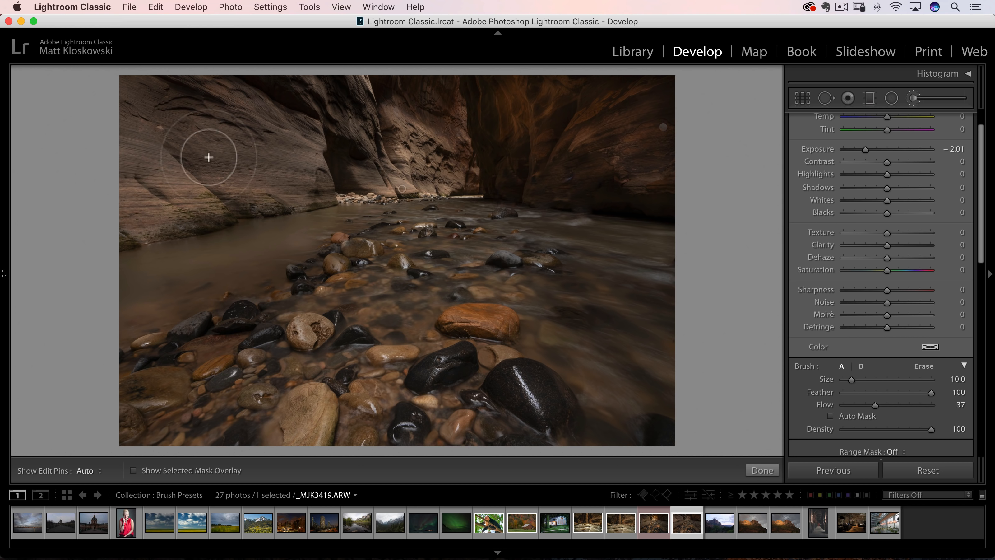
{"action": "key", "text": "h"}
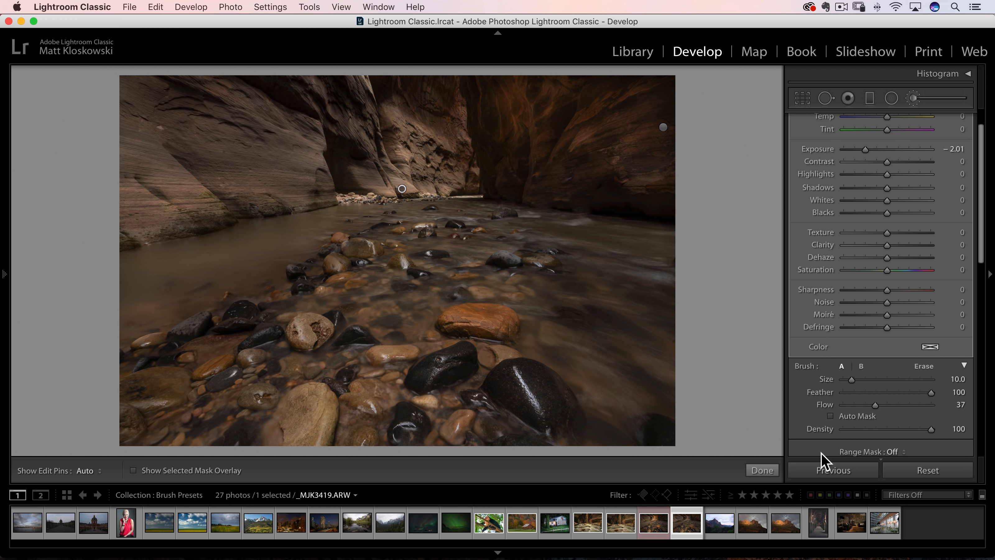
- Switch all brush adjustments off and on repeatedly to compare the photo before and after painting
{"action": "scroll", "coordinate": [791, 410], "scroll_direction": "down", "scroll_amount": 3}
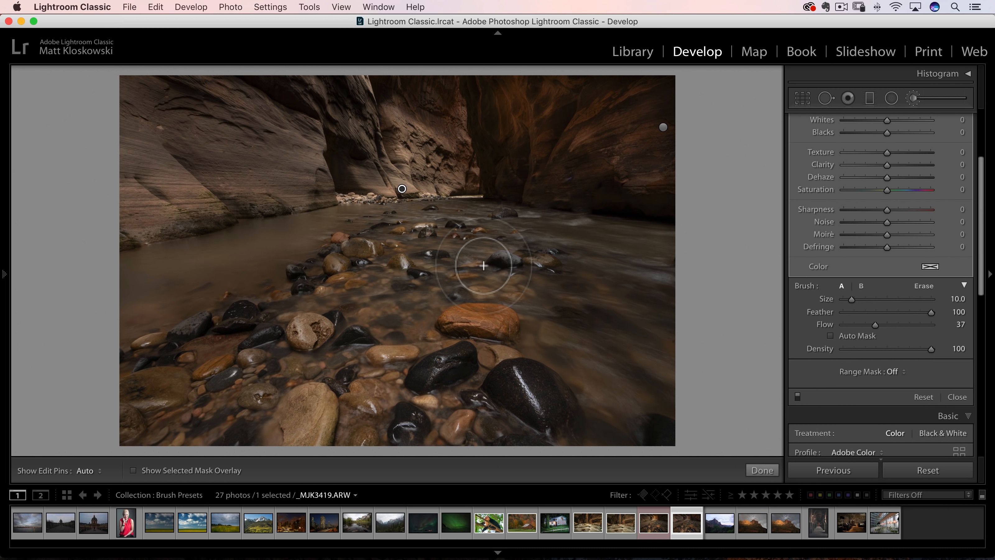
{"action": "left_click", "coordinate": [797, 396]}
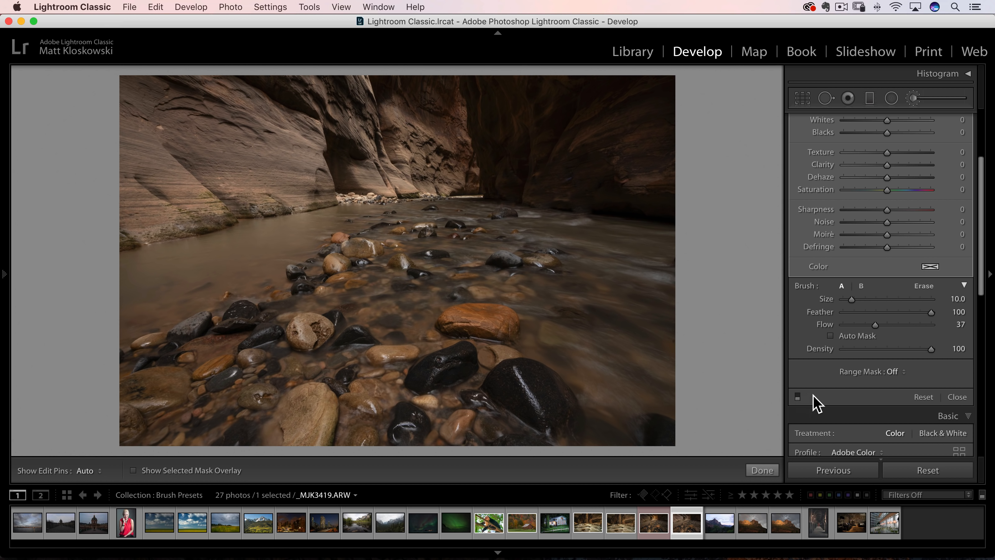
{"action": "left_click", "coordinate": [797, 396]}
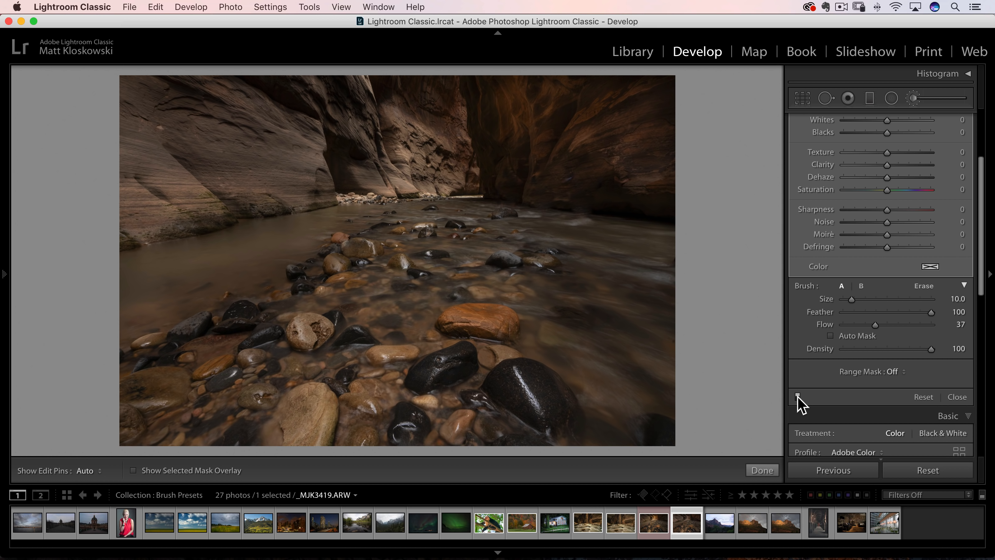
{"action": "left_click", "coordinate": [798, 396]}
{"action": "left_click", "coordinate": [798, 396]}
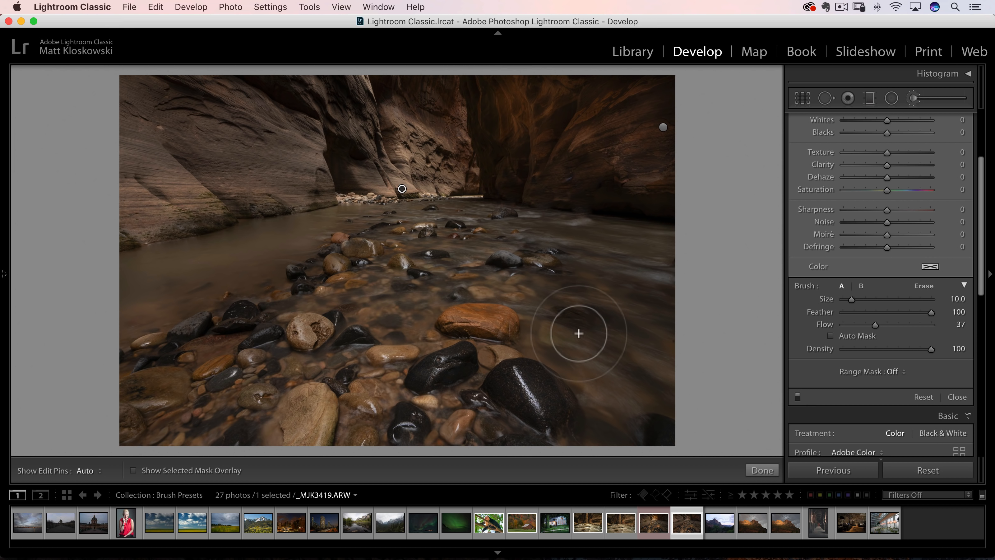
{"action": "key", "text": "h"}
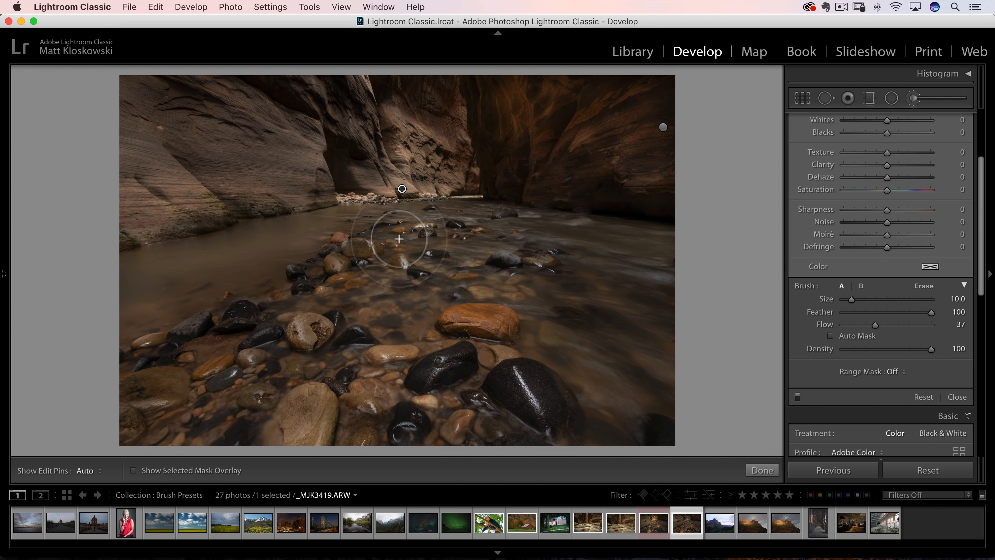
{"action": "key", "text": "h"}
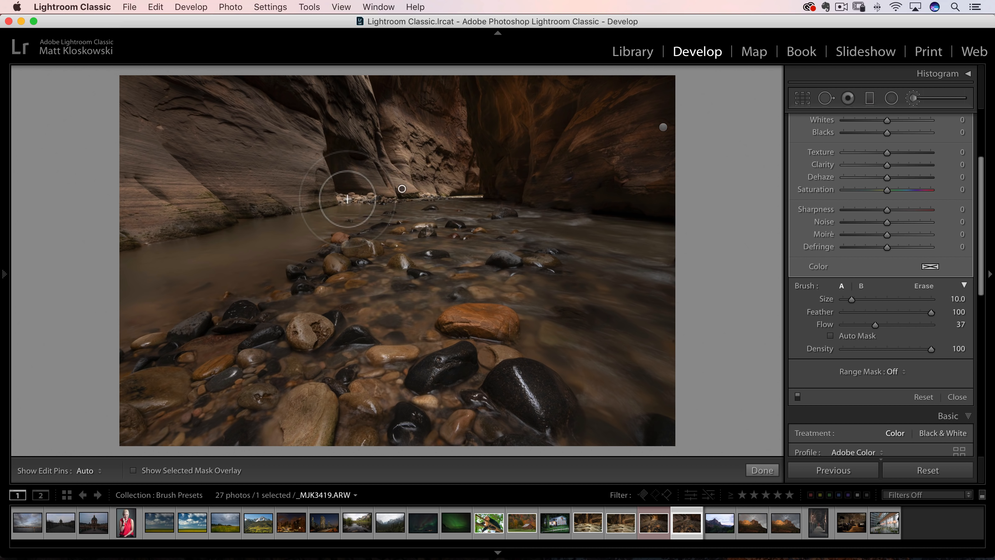